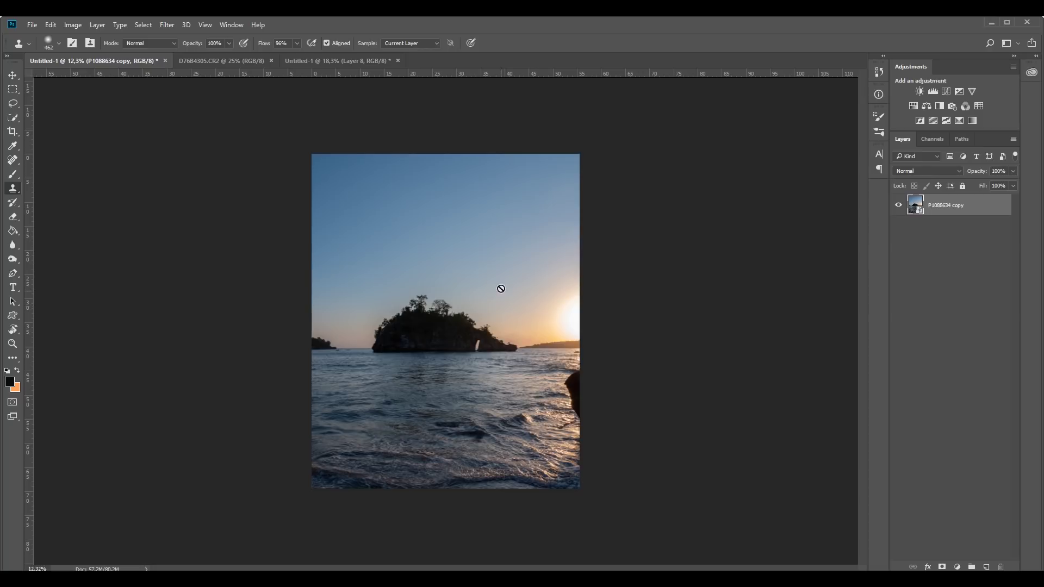
# Copy the sky and island down to the horizon onto a new layer and enlarge that layer outward toward the upper left.
pyautogui.click(18, 92)
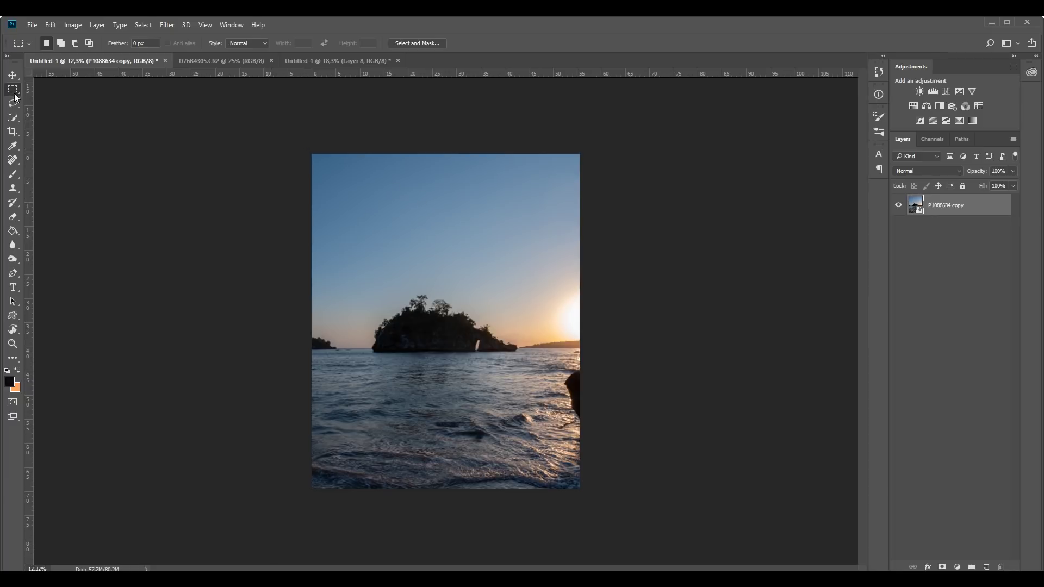
pyautogui.moveTo(311, 154); pyautogui.dragTo(662, 357)
pyautogui.hotkey('ctrl', 'j')
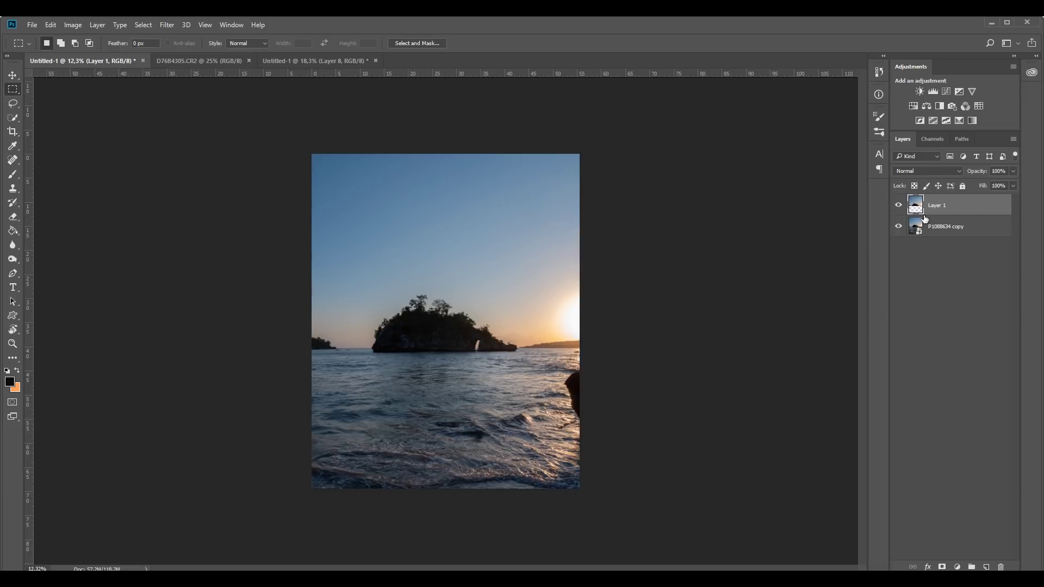
pyautogui.hotkey('ctrl', 't')
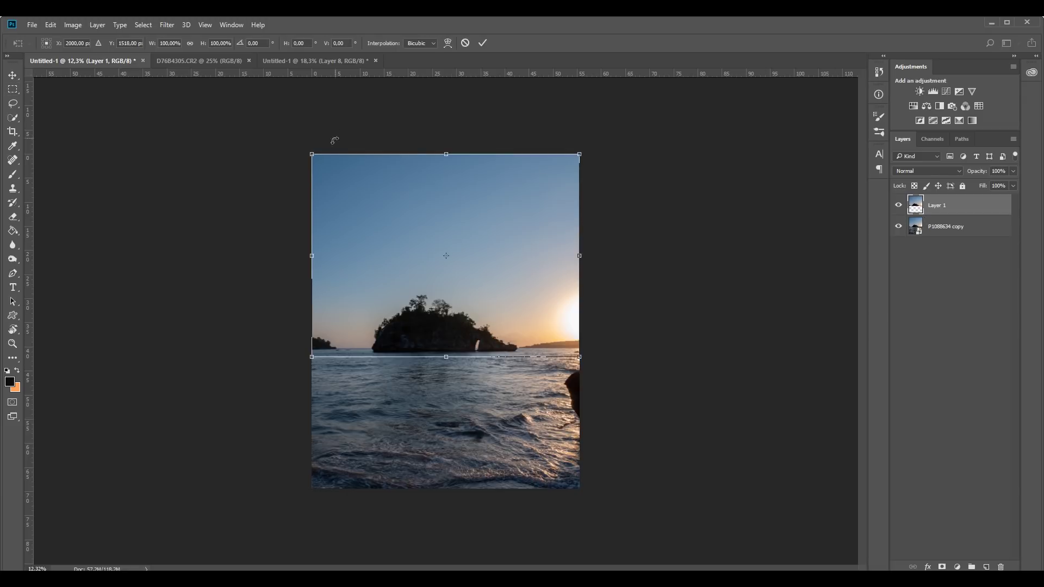
pyautogui.moveTo(312, 154); pyautogui.dragTo(235, 130)
pyautogui.click(482, 44)
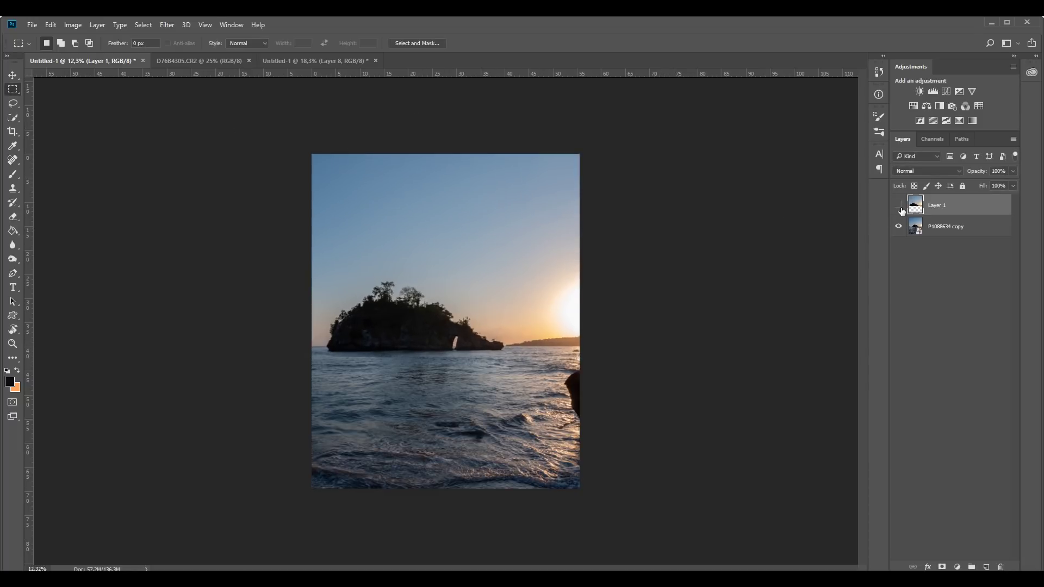
# Blend the enlarged layer's lower edge into the sea with the Eraser, raising its flow to 100%.
pyautogui.click(11, 219)
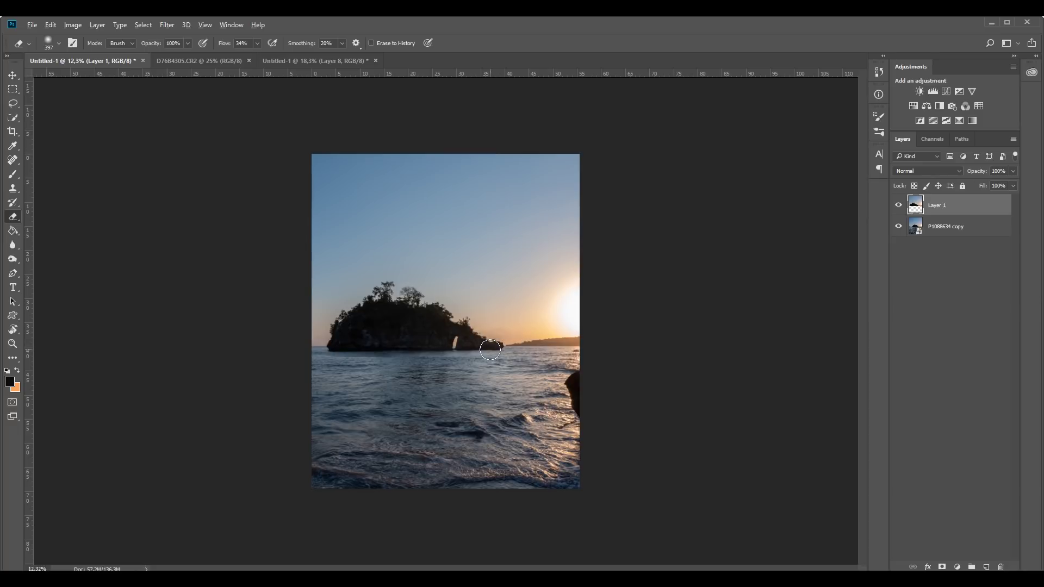
pyautogui.moveTo(436, 320); pyautogui.dragTo(511, 327)
pyautogui.moveTo(436, 321)
pyautogui.mouseDown()
pyautogui.moveTo(426, 280)
pyautogui.moveTo(430, 348)
pyautogui.moveTo(422, 247)
pyautogui.moveTo(389, 264)
pyautogui.mouseUp()
pyautogui.moveTo(263, 57); pyautogui.dragTo(293, 57)
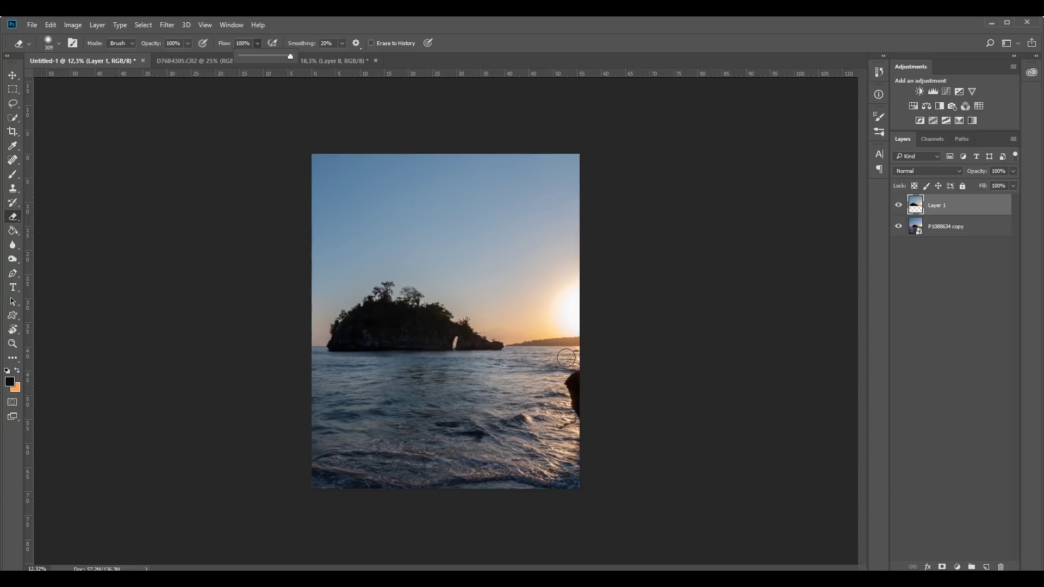
pyautogui.moveTo(566, 357); pyautogui.dragTo(572, 357)
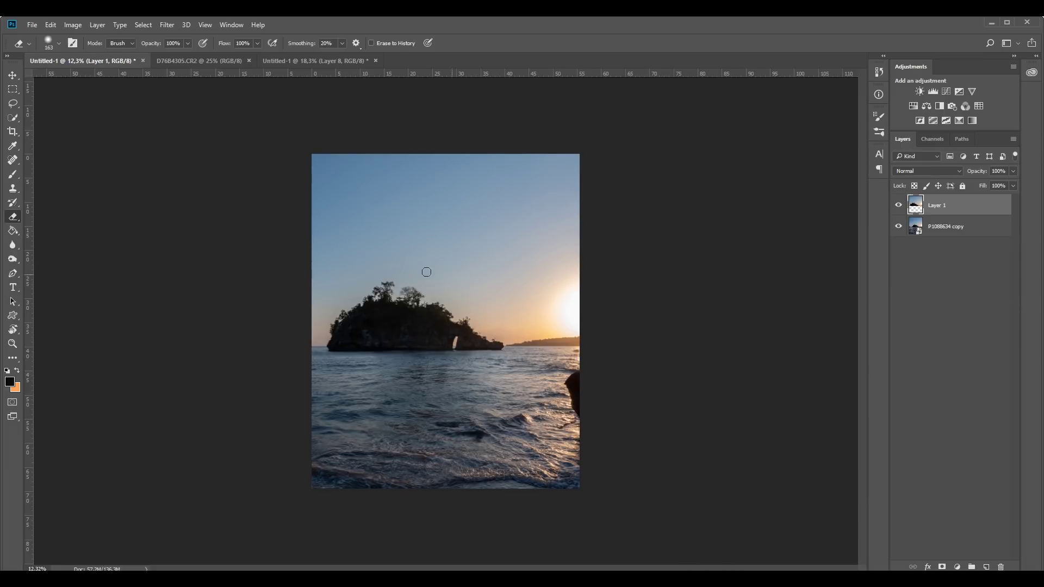
# Duplicate both layers and merge the duplicates into a single layer.
pyautogui.keyDown('shift'); pyautogui.click(960, 227); pyautogui.keyUp('shift')
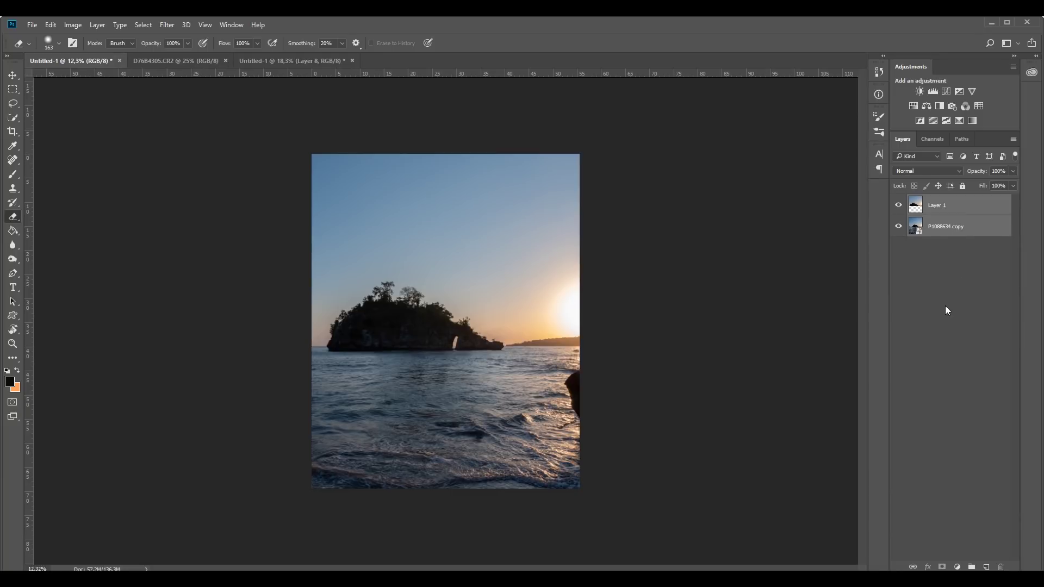
pyautogui.hotkey('ctrl', 'j')
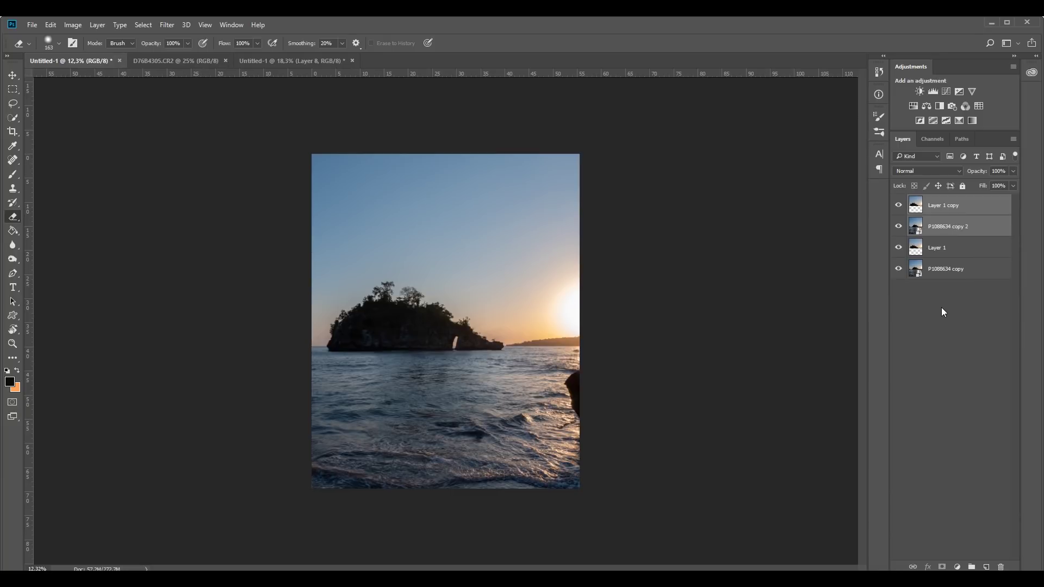
pyautogui.hotkey('ctrl', 'e')
# Group the two unmerged source layers, name the group ORIGINAL and keep it beneath the merged layer.
pyautogui.click(960, 226)
pyautogui.keyDown('shift'); pyautogui.click(963, 255); pyautogui.keyUp('shift')
pyautogui.hotkey('ctrl', 'g')
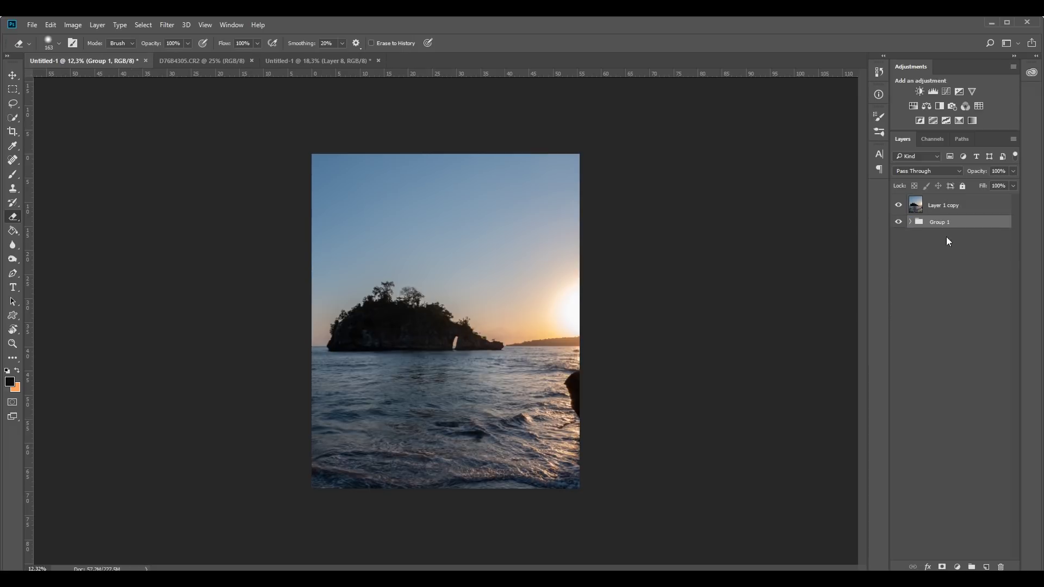
pyautogui.doubleClick(946, 222)
pyautogui.write('ORIGINAK')
pyautogui.press('BackSpace')
pyautogui.write('L')
pyautogui.press('Return')
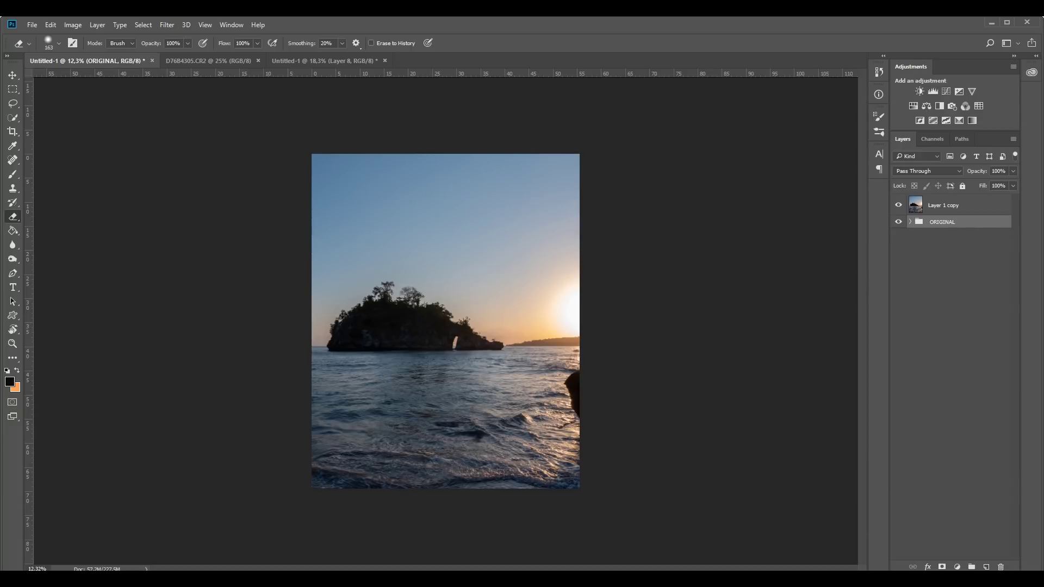
pyautogui.press('Delete')
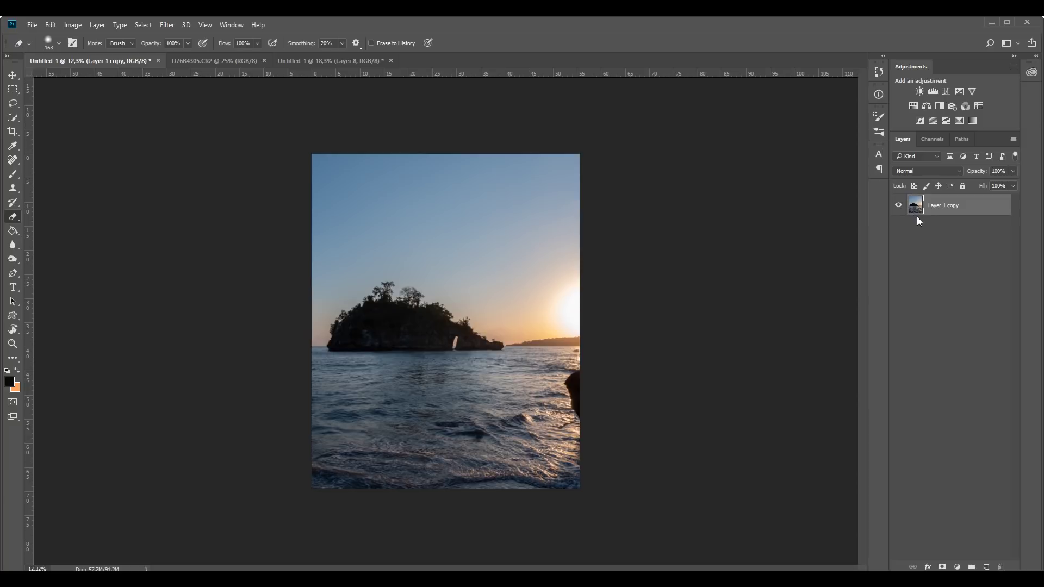
pyautogui.hotkey('ctrl', 'z')
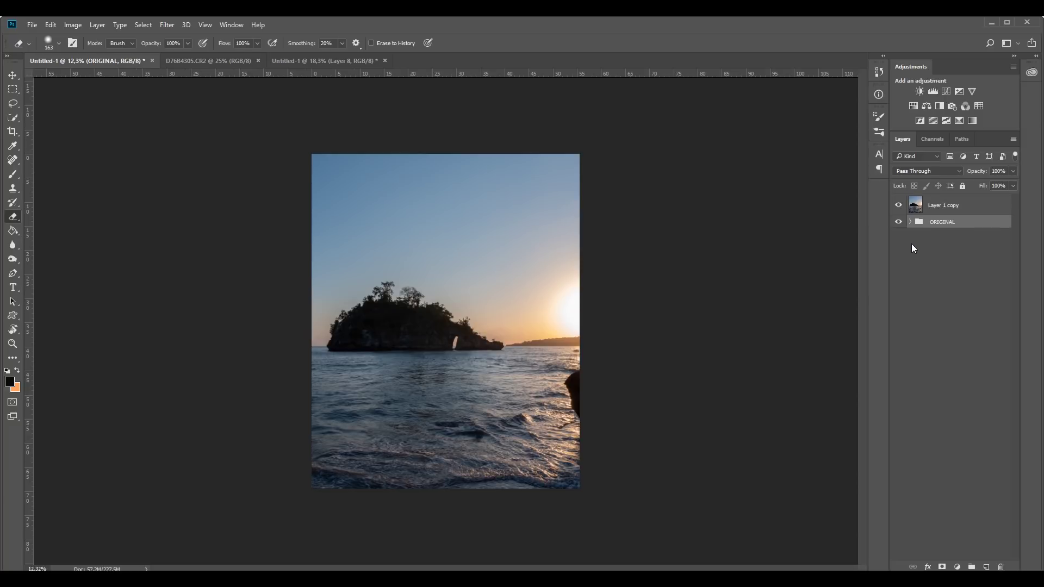
# Make a rectangular selection on the merged layer covering the sky and island down to the horizon.
pyautogui.click(932, 213)
pyautogui.press('m')
pyautogui.moveTo(269, 116); pyautogui.dragTo(656, 346)
# Narrow the selection to the dark island with Color Range, sampling the island's colour and slightly increasing the fuzziness.
pyautogui.click(143, 25)
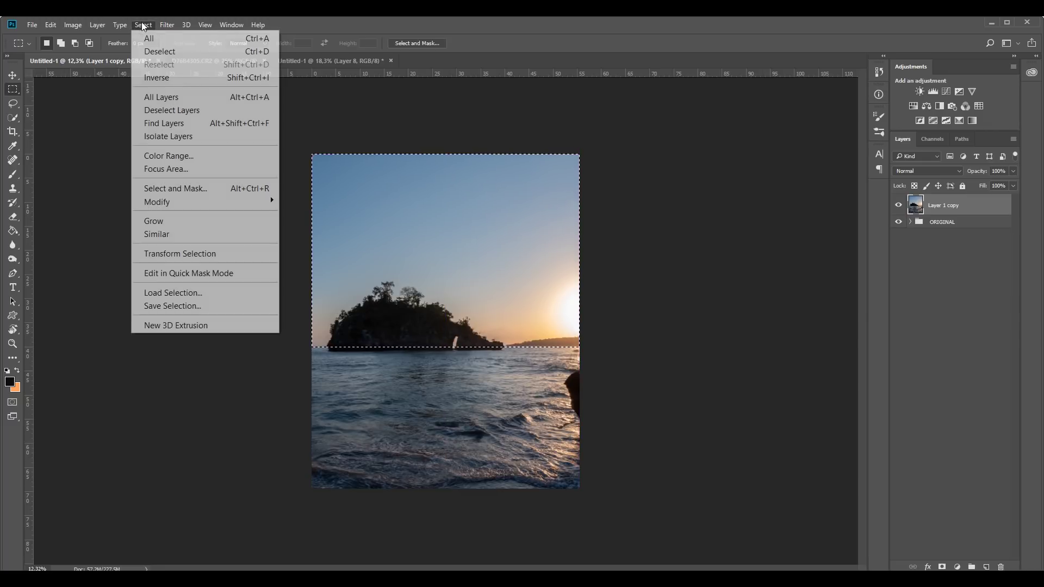
pyautogui.click(169, 156)
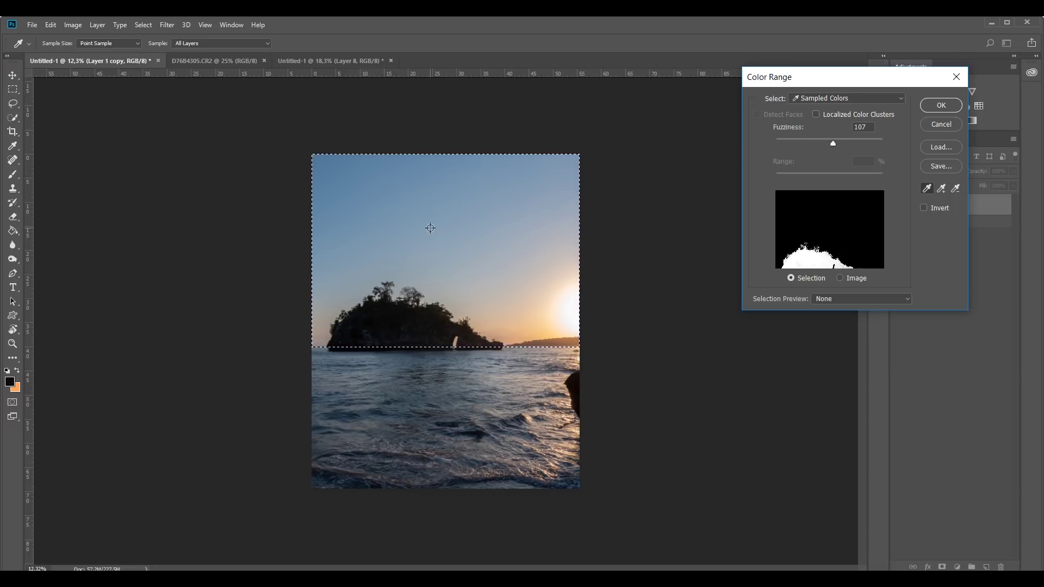
pyautogui.click(412, 229)
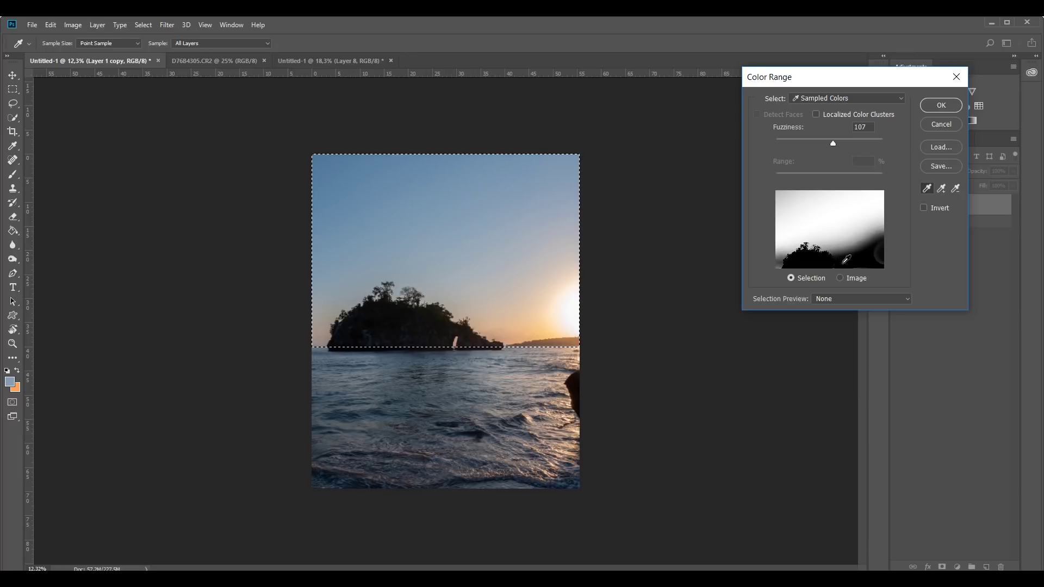
pyautogui.click(399, 323)
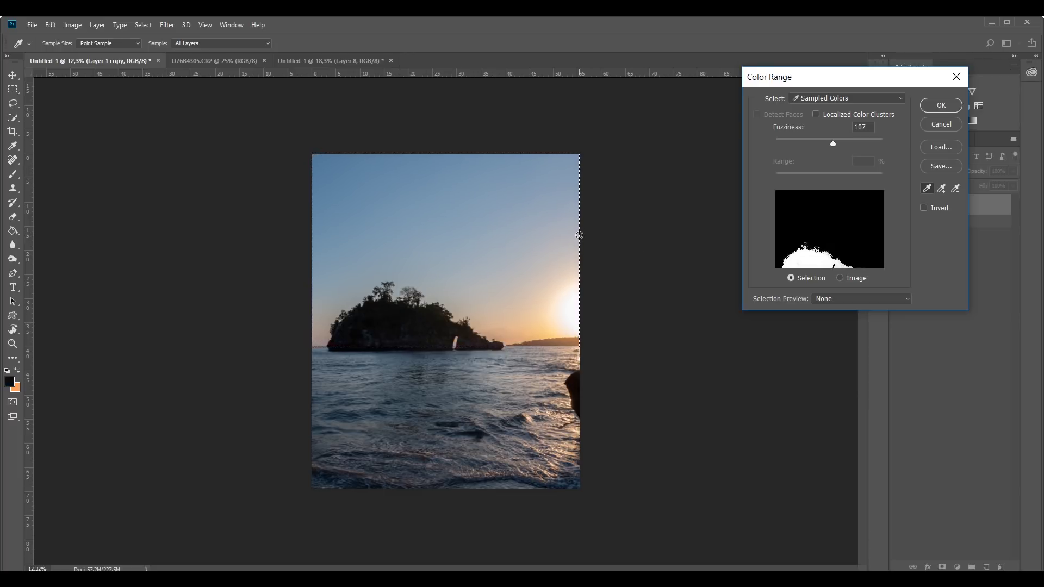
pyautogui.moveTo(833, 144)
pyautogui.mouseDown()
pyautogui.moveTo(874, 146)
pyautogui.moveTo(844, 145)
pyautogui.mouseUp()
pyautogui.moveTo(839, 144); pyautogui.dragTo(838, 142)
pyautogui.click(946, 106)
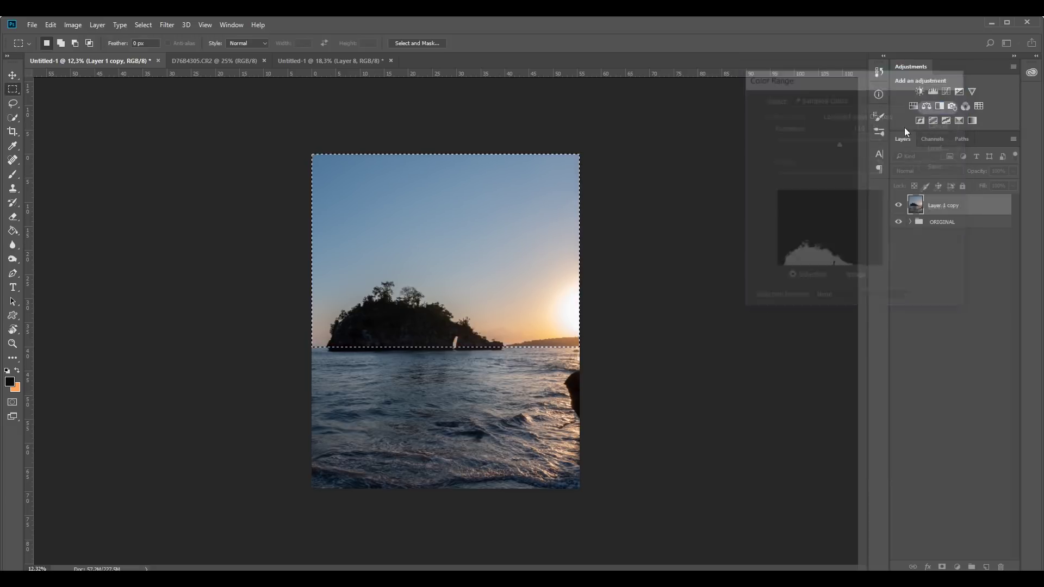
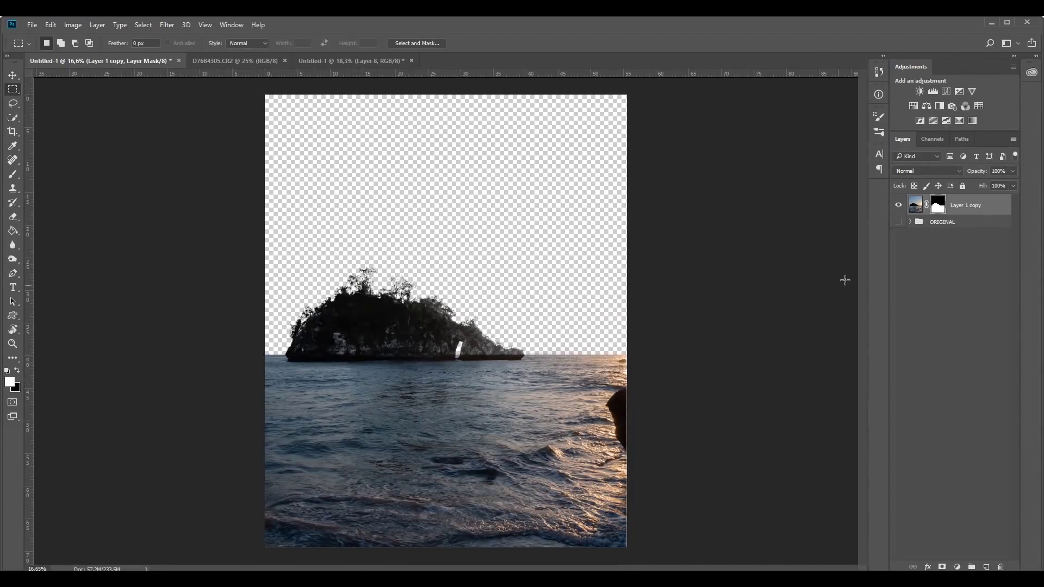
# Load the layer mask as a selection and paint white over the island on the mask to make it solid.
pyautogui.keyDown('ctrl'); pyautogui.click(942, 208); pyautogui.keyUp('ctrl')
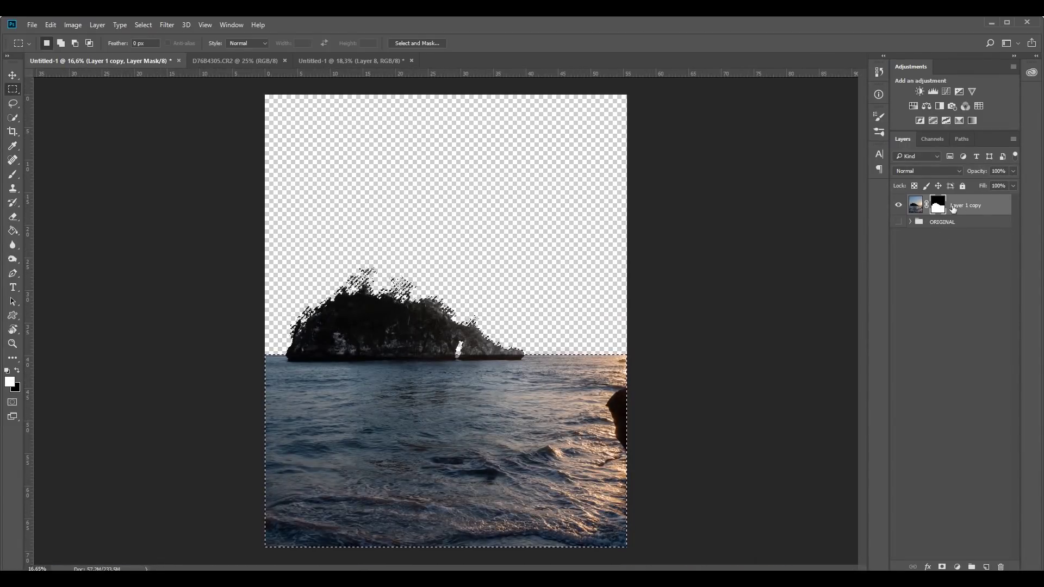
pyautogui.click(13, 175)
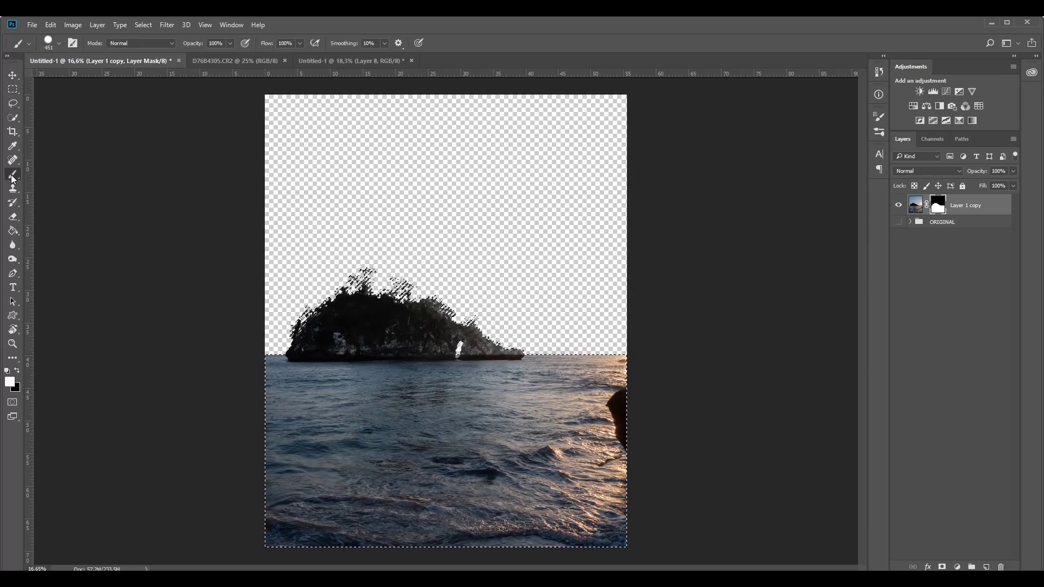
pyautogui.moveTo(392, 333)
pyautogui.mouseDown()
pyautogui.moveTo(403, 333)
pyautogui.moveTo(367, 322)
pyautogui.moveTo(594, 338)
pyautogui.moveTo(221, 345)
pyautogui.moveTo(571, 333)
pyautogui.moveTo(210, 299)
pyautogui.mouseUp()
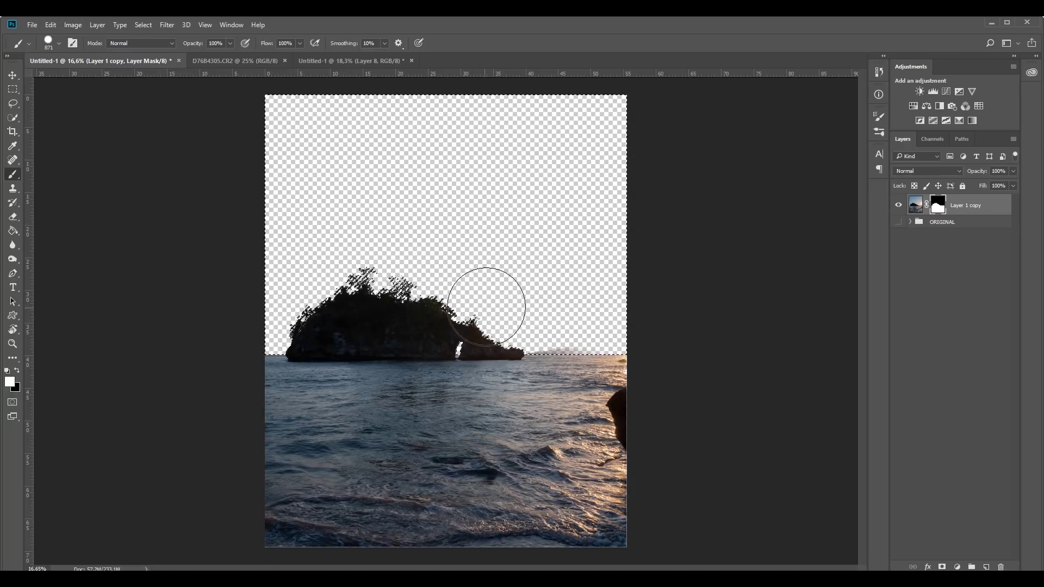
# Paint black on the mask to hide the faint distant land along the horizon beside the island.
pyautogui.scroll(3, 587, 351)
pyautogui.scroll(2, 589, 348)
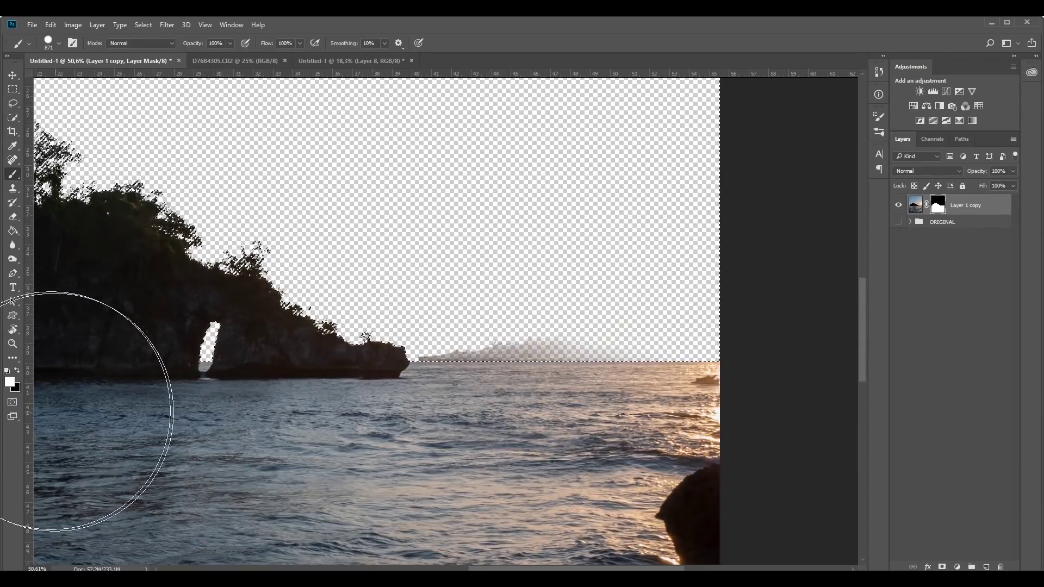
pyautogui.press('x')
pyautogui.moveTo(553, 350)
pyautogui.mouseDown()
pyautogui.moveTo(401, 345)
pyautogui.moveTo(486, 355)
pyautogui.mouseUp()
pyautogui.hotkey('ctrl', 'z')
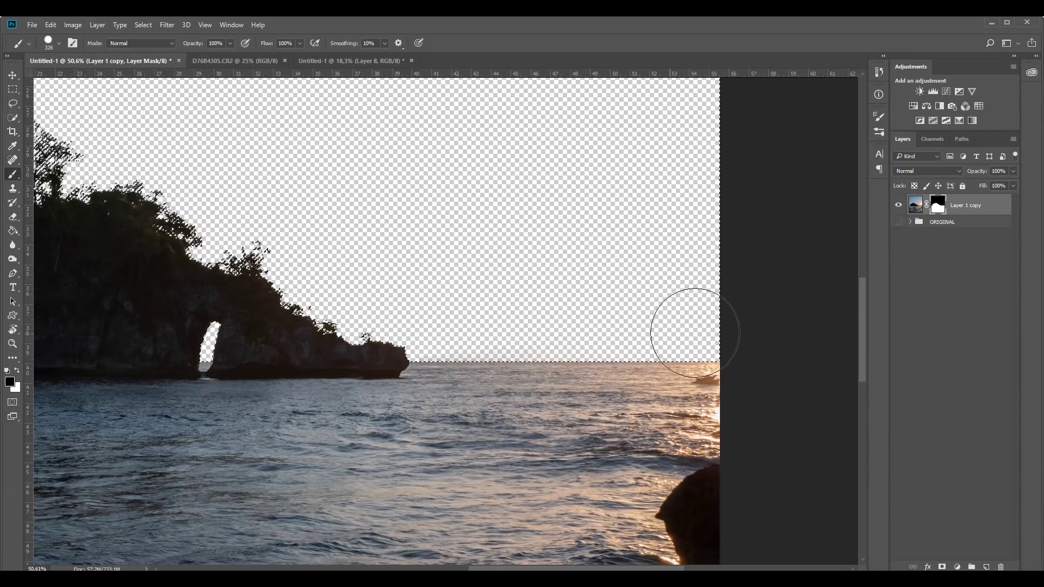
pyautogui.scroll(-6, 531, 340)
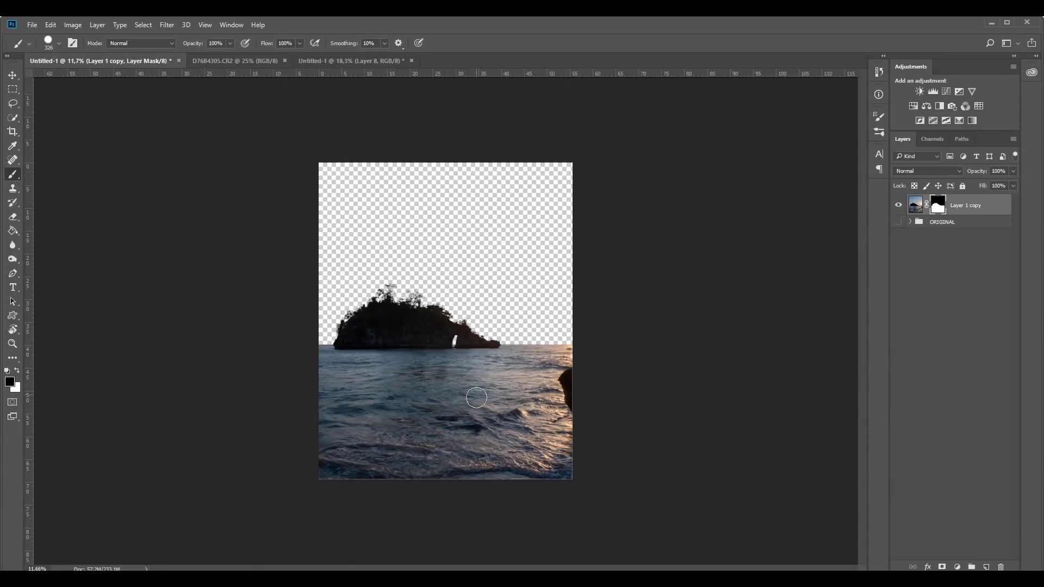
# Bring the starry sky image D76B4305.CR2 into the composite and place its layer beneath the masked island layer.
pyautogui.click(229, 61)
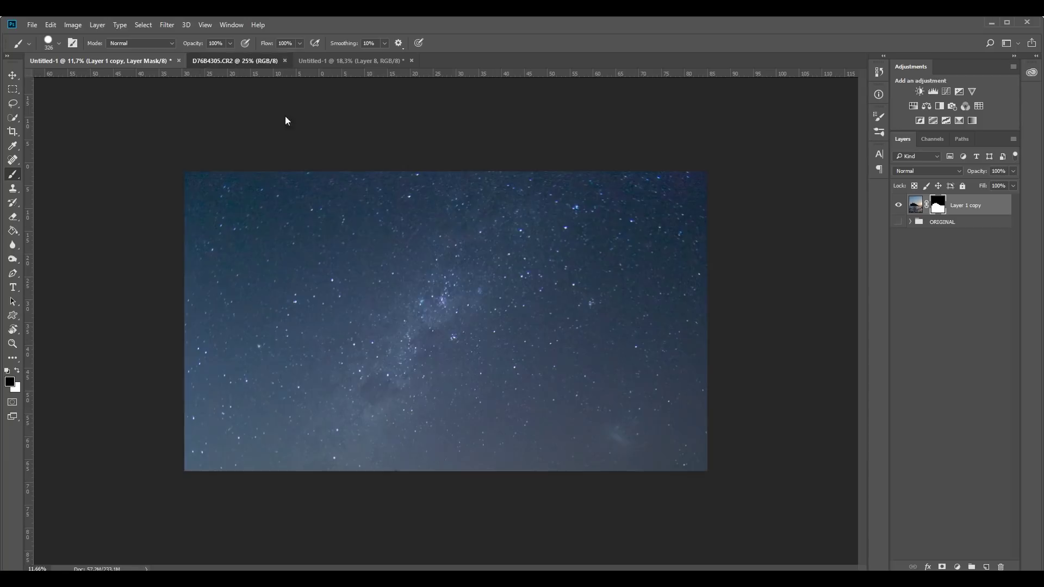
pyautogui.click(12, 77)
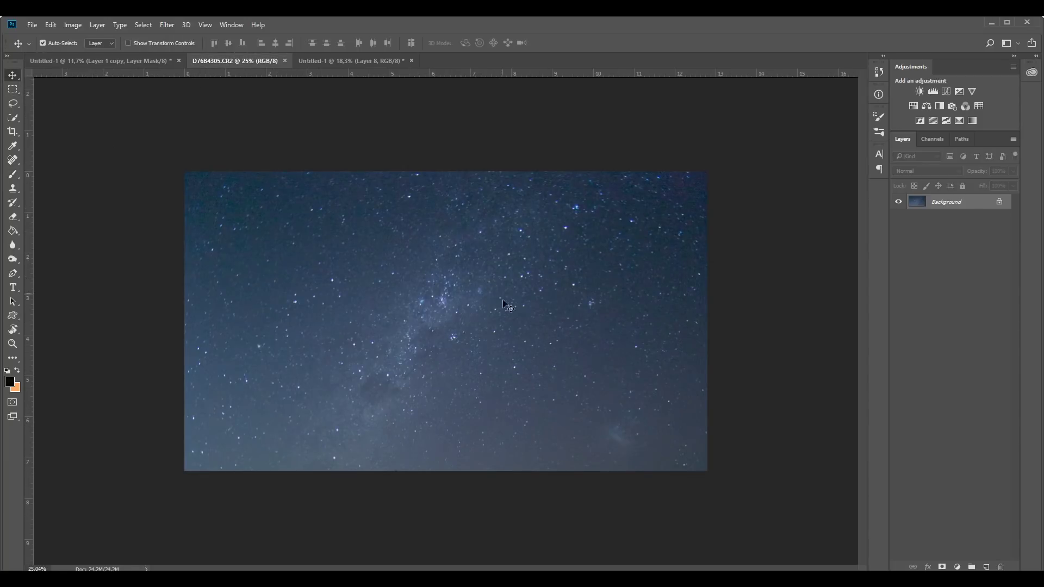
pyautogui.click(119, 62)
pyautogui.moveTo(571, 383); pyautogui.dragTo(571, 384)
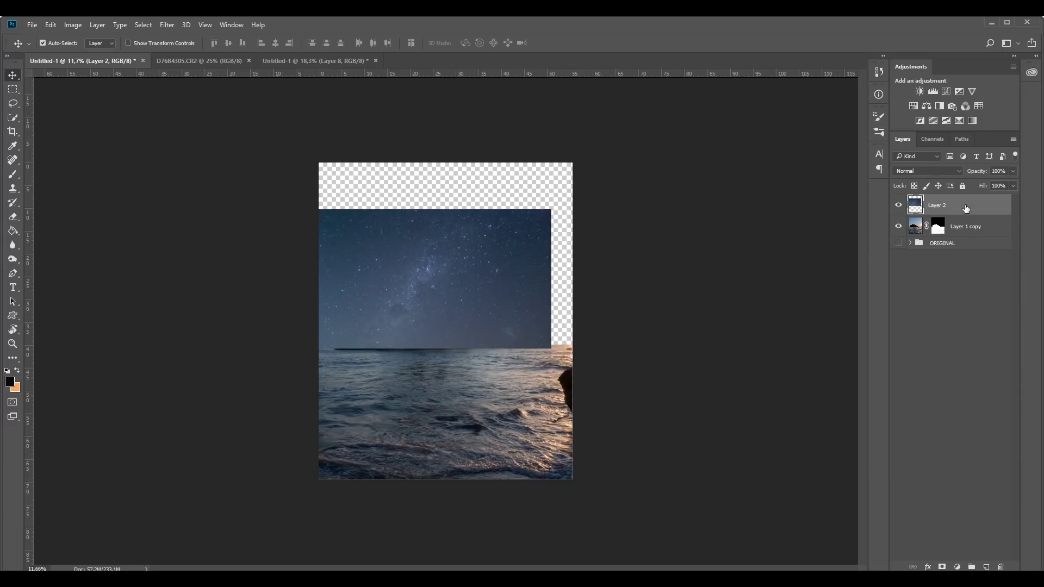
pyautogui.moveTo(964, 210); pyautogui.dragTo(971, 239)
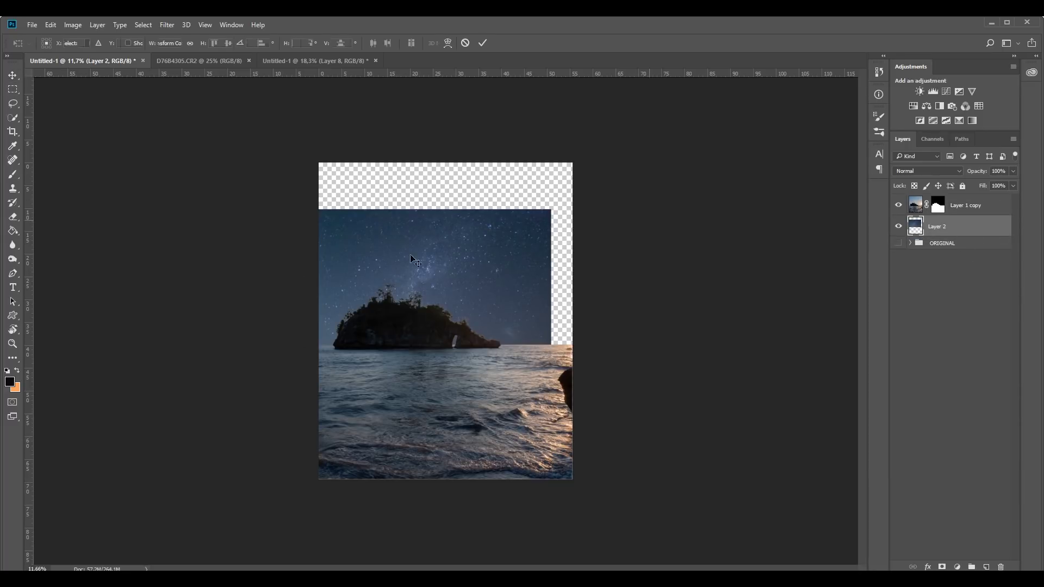
# Flip the starry sky layer horizontally and enlarge it to fill the whole area above the horizon.
pyautogui.hotkey('ctrl', 't')
pyautogui.rightClick(461, 267)
pyautogui.click(492, 444)
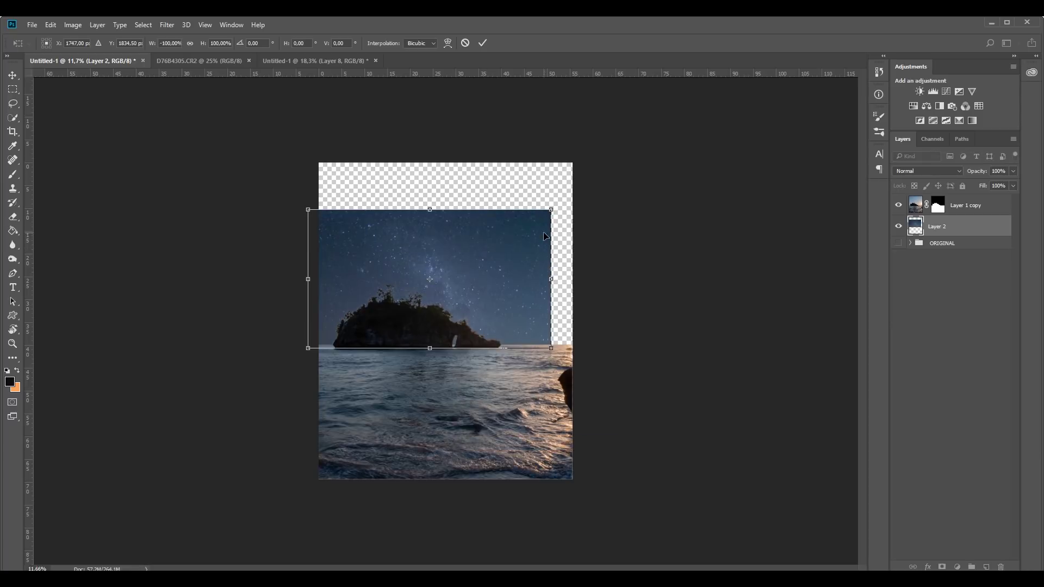
pyautogui.moveTo(554, 210); pyautogui.dragTo(513, 237)
pyautogui.press('Return')
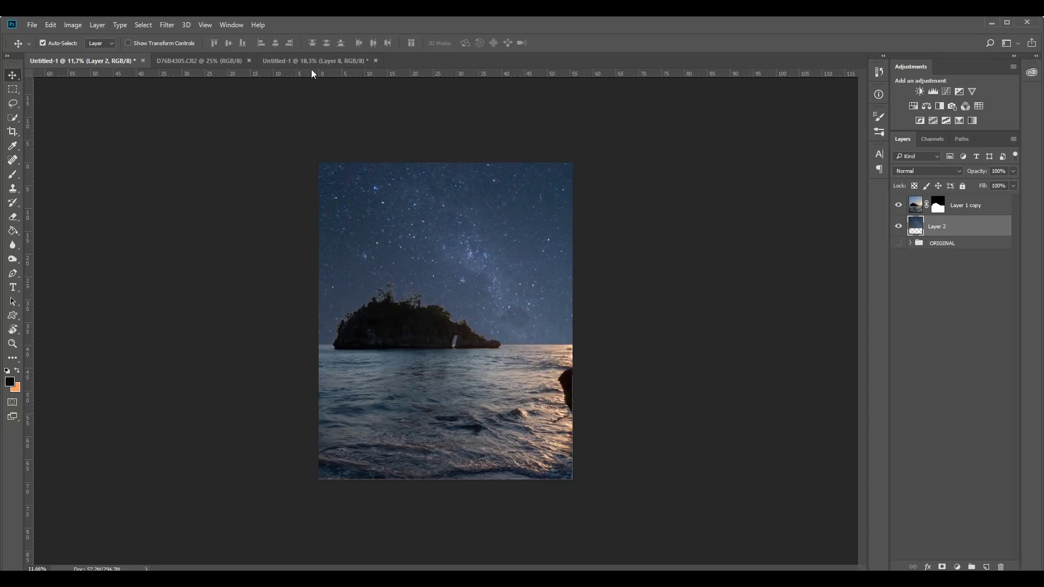
# Bring the image of the person walking on the beach into the composite and place its layer on top.
pyautogui.click(312, 61)
pyautogui.moveTo(442, 287); pyautogui.dragTo(514, 424)
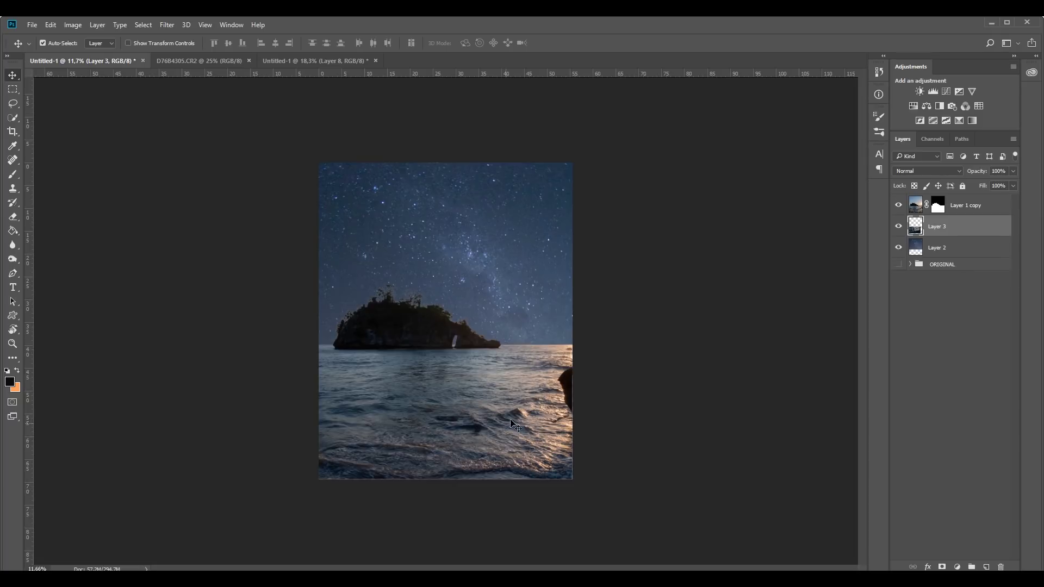
pyautogui.moveTo(947, 234); pyautogui.dragTo(945, 201)
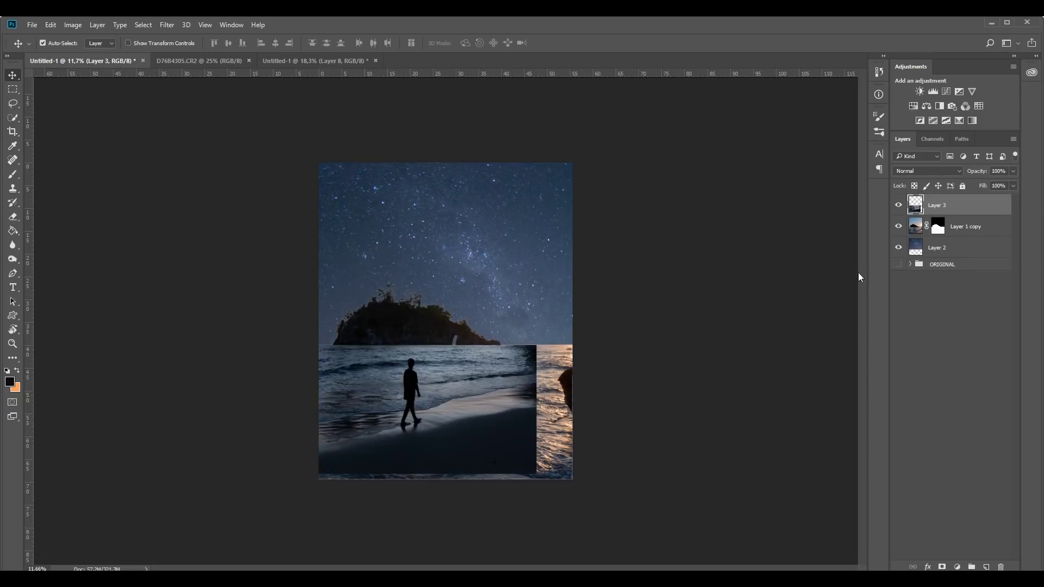
# Enlarge the beach layer to the canvas width and position it over the lower part of the picture.
pyautogui.hotkey('ctrl', 't')
pyautogui.moveTo(473, 386); pyautogui.dragTo(491, 399)
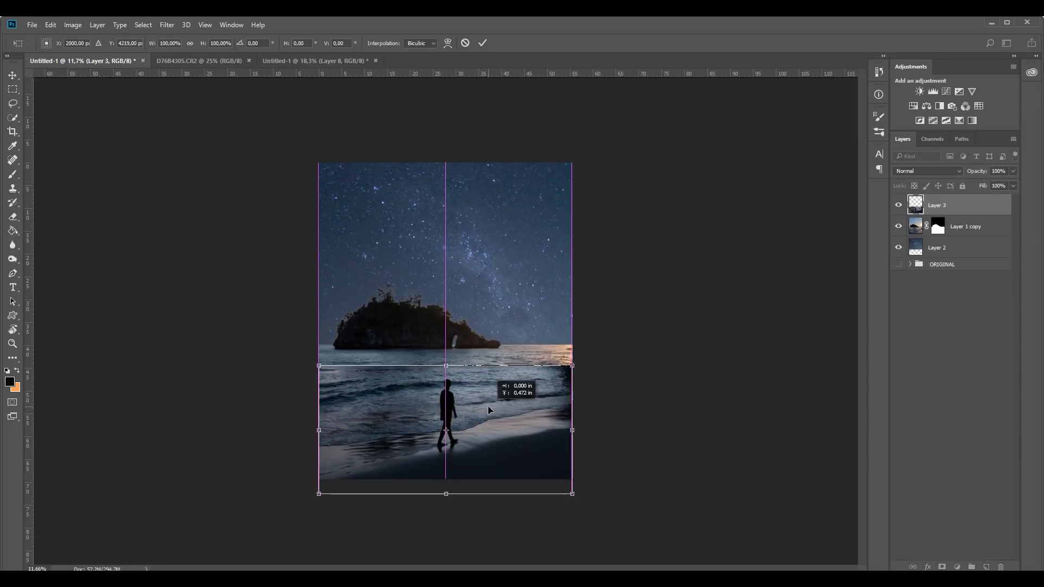
pyautogui.click(483, 43)
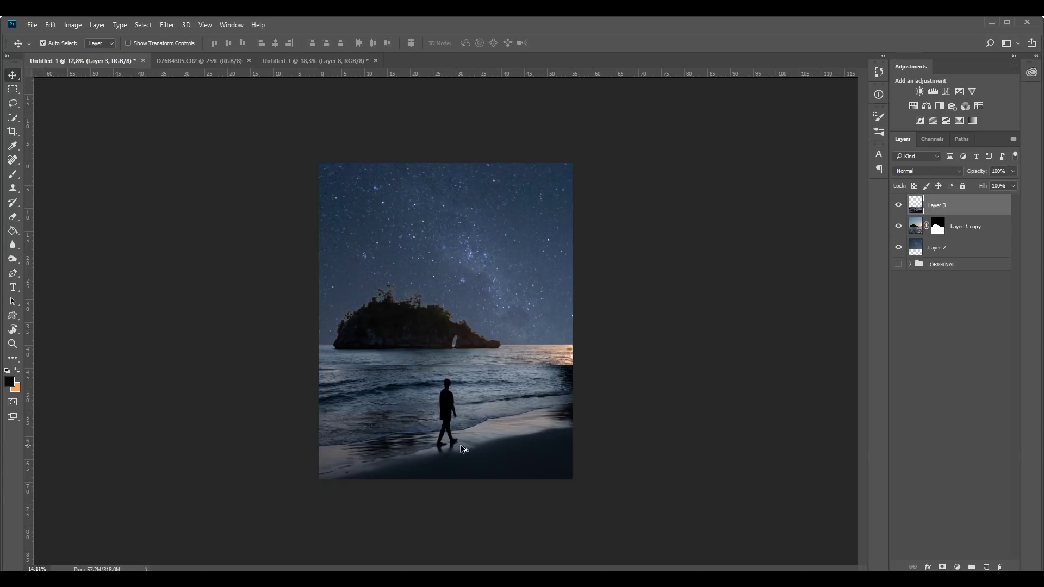
# Select the walking person on the beach layer with Quick Selection and invert the selection to protect the figure.
pyautogui.scroll(3, 465, 454)
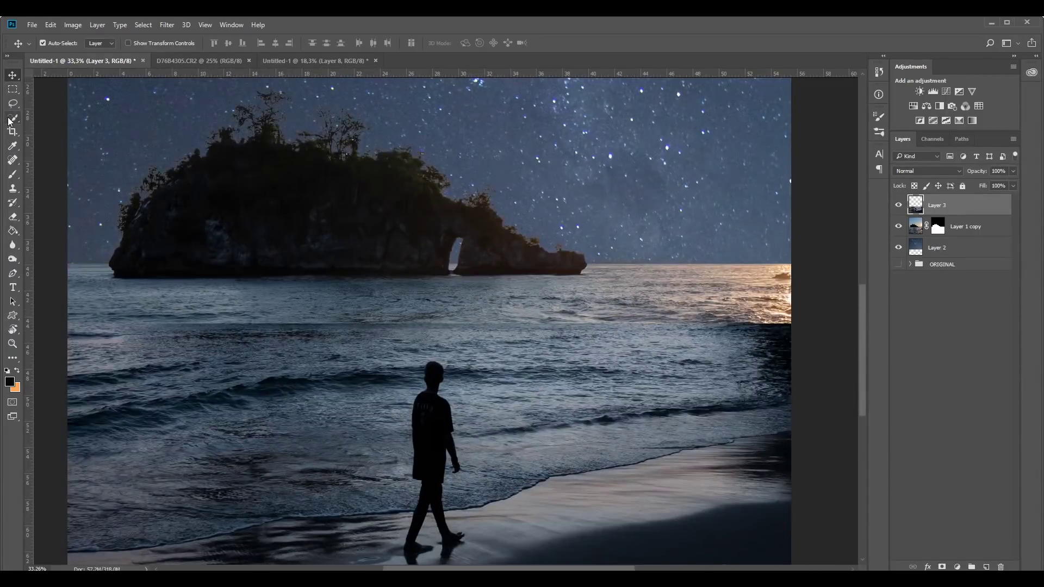
pyautogui.click(13, 119)
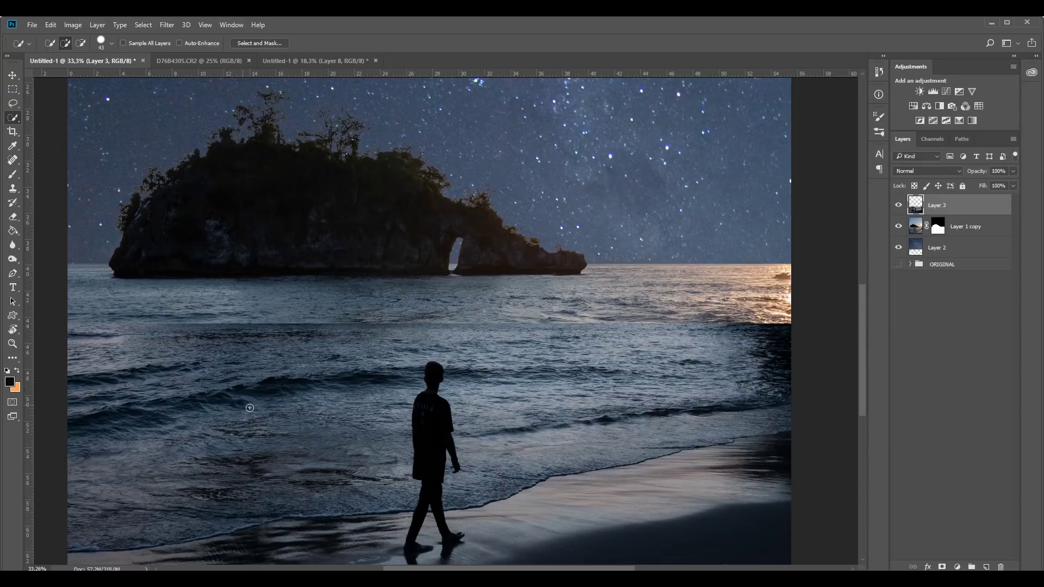
pyautogui.moveTo(436, 471); pyautogui.dragTo(434, 416)
pyautogui.hotkey('ctrl', 'shift', 'i')
# Erase the beach layer's hard upper edge around the person with a large soft eraser at 40% flow, blending it into the island's sea.
pyautogui.press('e')
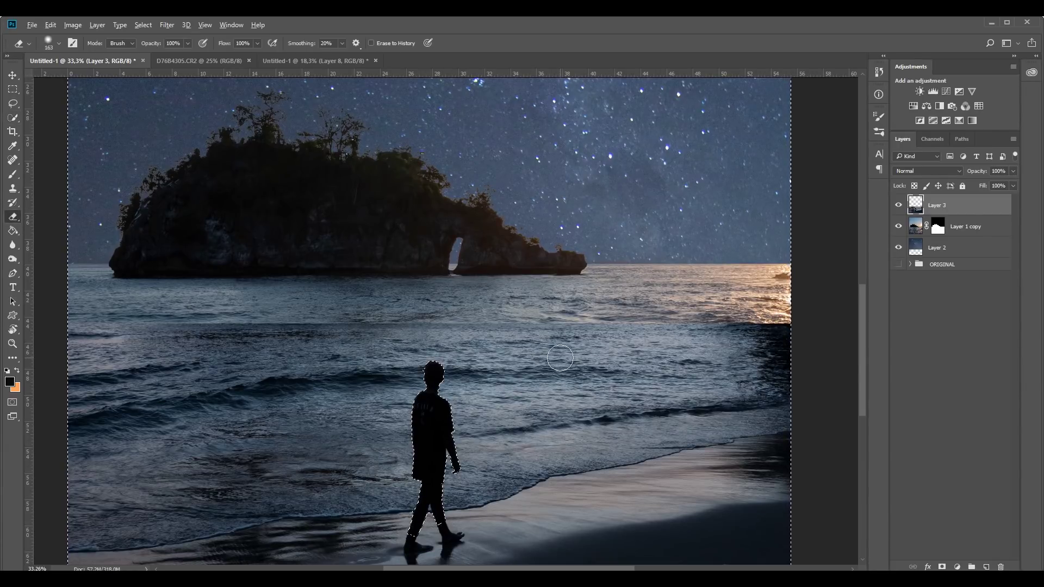
pyautogui.keyDown('alt'); pyautogui.rightClick(560, 358); pyautogui.keyUp('alt')
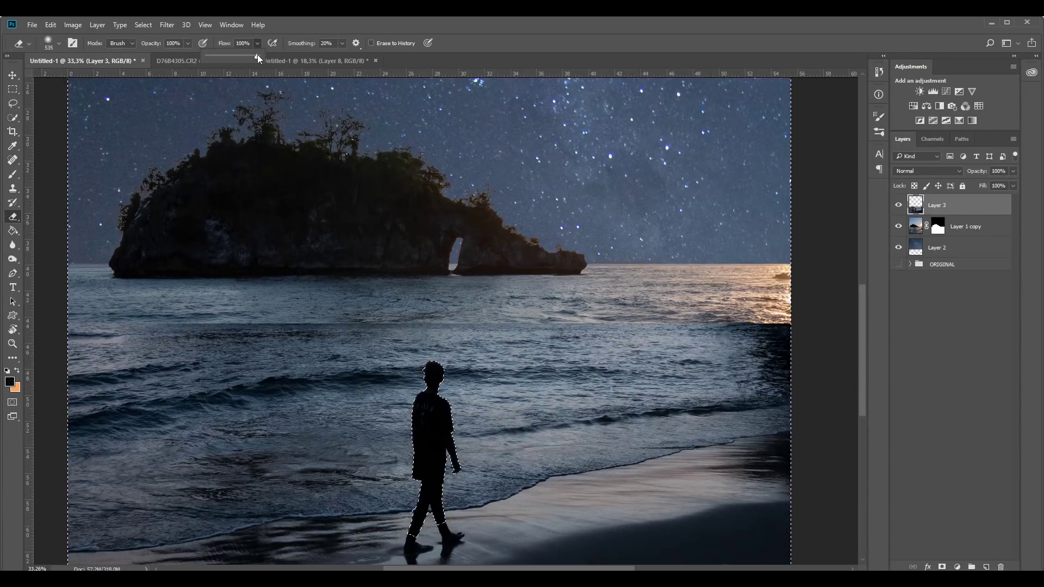
pyautogui.moveTo(803, 345)
pyautogui.mouseDown()
pyautogui.moveTo(777, 330)
pyautogui.moveTo(633, 329)
pyautogui.moveTo(481, 336)
pyautogui.moveTo(789, 331)
pyautogui.moveTo(655, 359)
pyautogui.moveTo(797, 345)
pyautogui.moveTo(435, 352)
pyautogui.moveTo(573, 331)
pyautogui.moveTo(46, 366)
pyautogui.moveTo(494, 333)
pyautogui.moveTo(41, 409)
pyautogui.moveTo(405, 361)
pyautogui.moveTo(189, 422)
pyautogui.mouseUp()
pyautogui.scroll(-2, 538, 412)
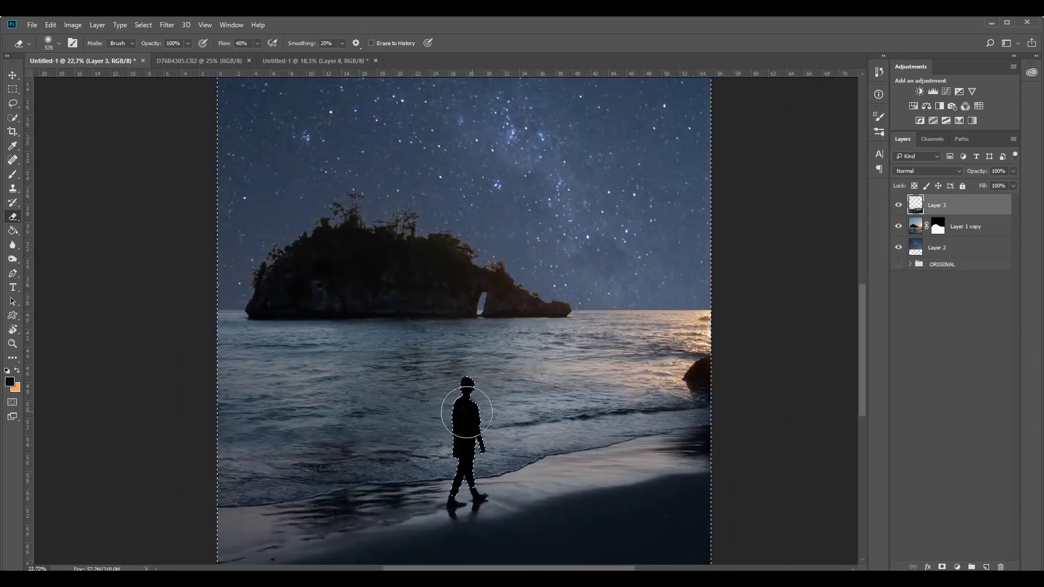
pyautogui.moveTo(445, 417); pyautogui.dragTo(652, 398)
pyautogui.hotkey('ctrl', 'z')
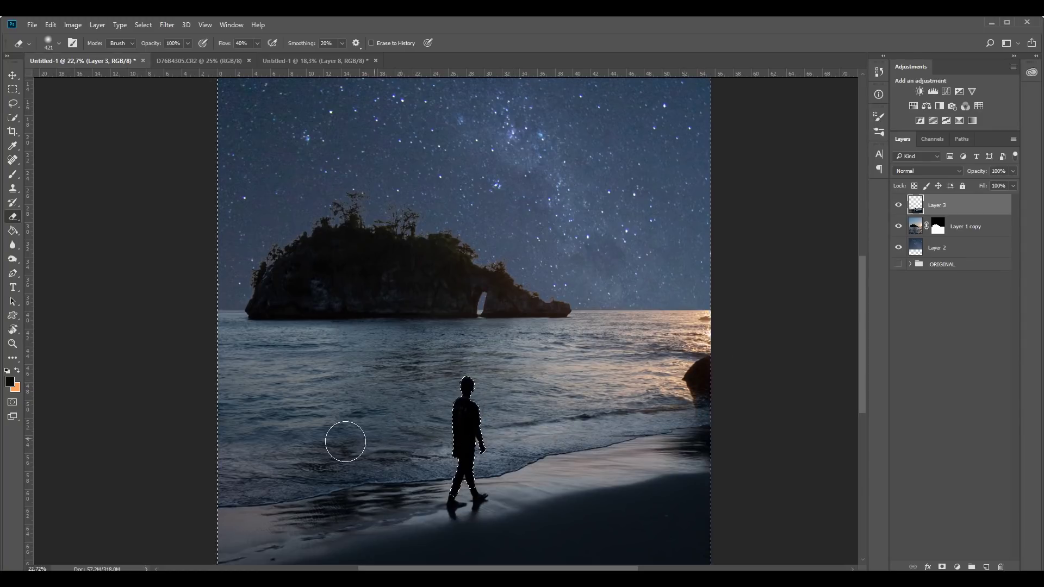
pyautogui.scroll(-5, 652, 381)
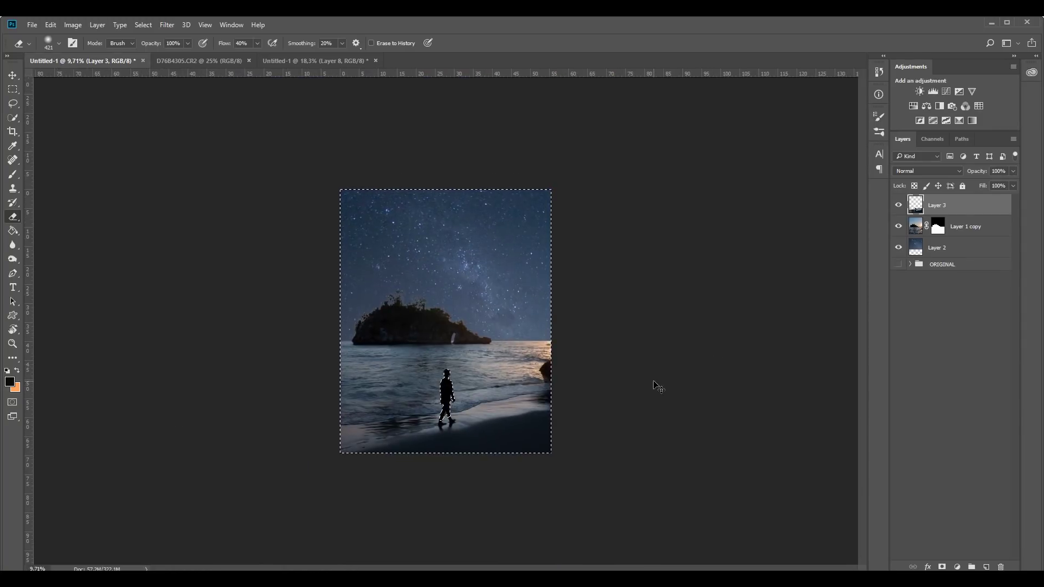
pyautogui.scroll(-1, 490, 444)
pyautogui.scroll(2, 489, 445)
pyautogui.click(898, 206)
pyautogui.click(899, 207)
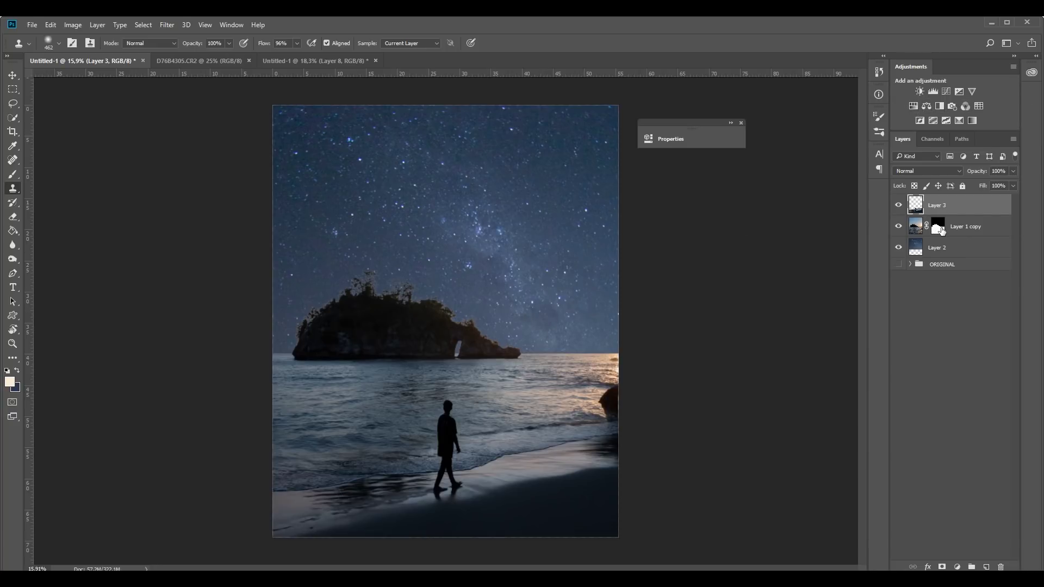
# Add a Hue/Saturation adjustment masked to the island, sea and beach, with saturation -28 and lightness -29, and compare the picture with and without it.
pyautogui.moveTo(941, 231); pyautogui.dragTo(939, 230)
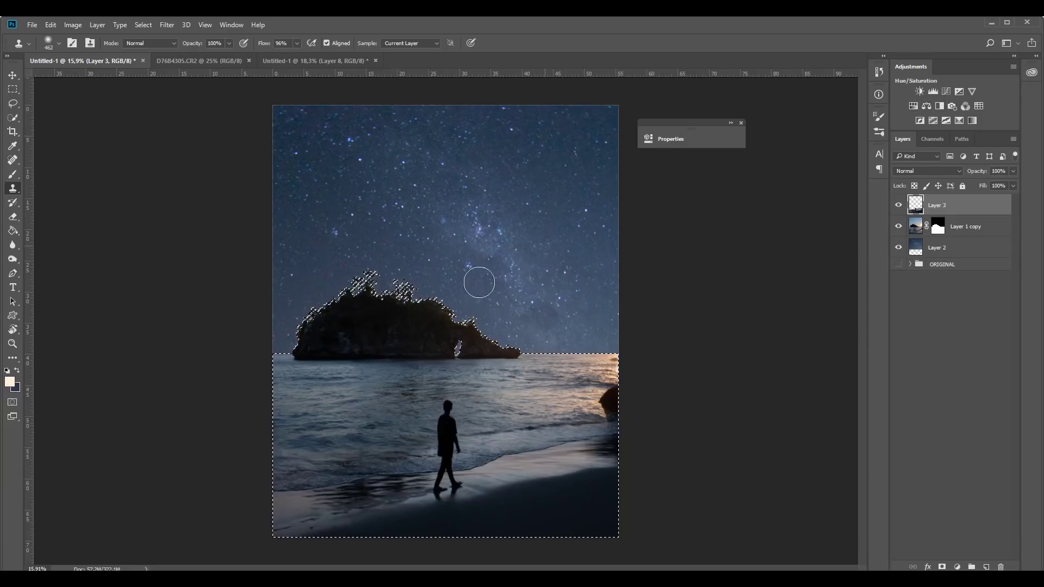
pyautogui.click(913, 108)
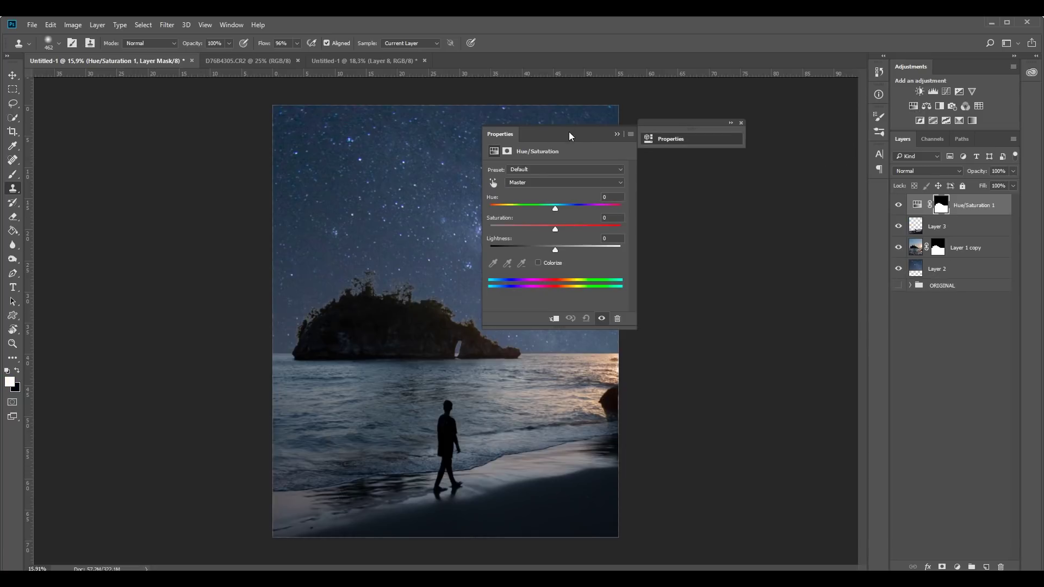
pyautogui.moveTo(569, 135); pyautogui.dragTo(724, 121)
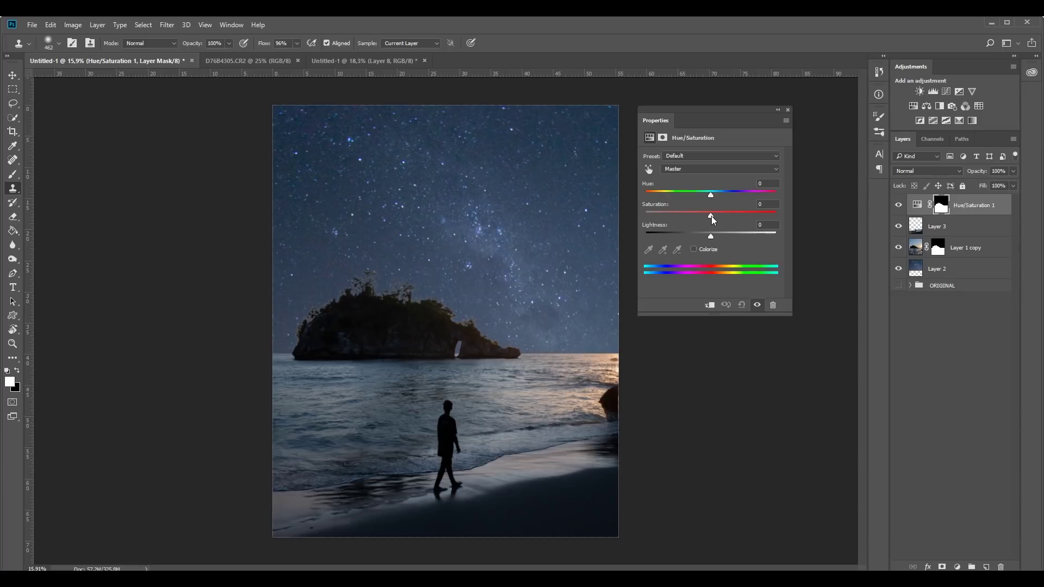
pyautogui.moveTo(711, 217); pyautogui.dragTo(692, 234)
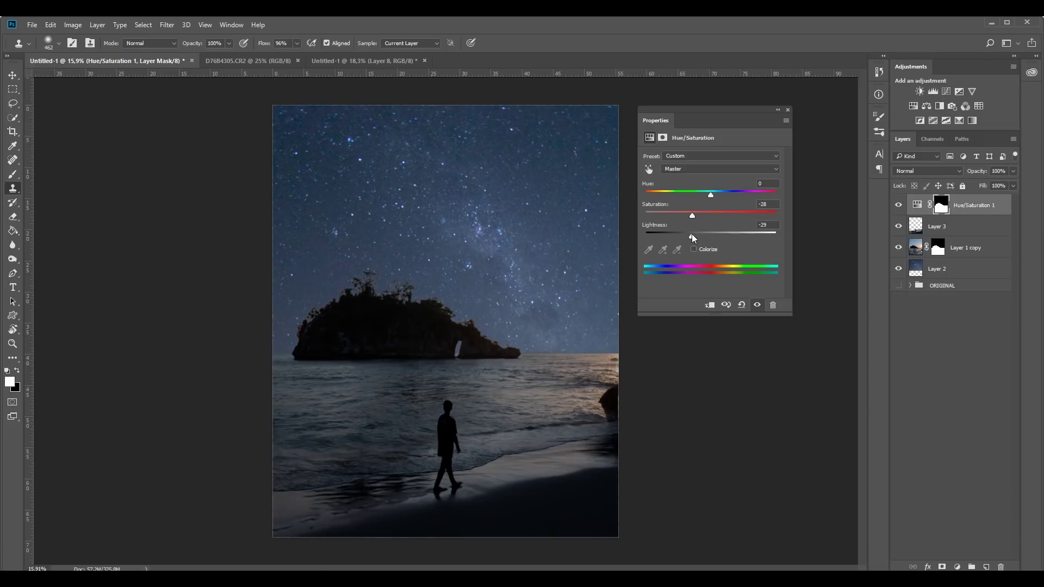
pyautogui.click(899, 206)
pyautogui.click(899, 205)
pyautogui.click(899, 205)
pyautogui.click(899, 206)
# Add a Color Balance adjustment using the same island, sea and beach mask and set its shadows' yellow-blue value to +2.
pyautogui.keyDown('ctrl'); pyautogui.click(942, 209); pyautogui.keyUp('ctrl')
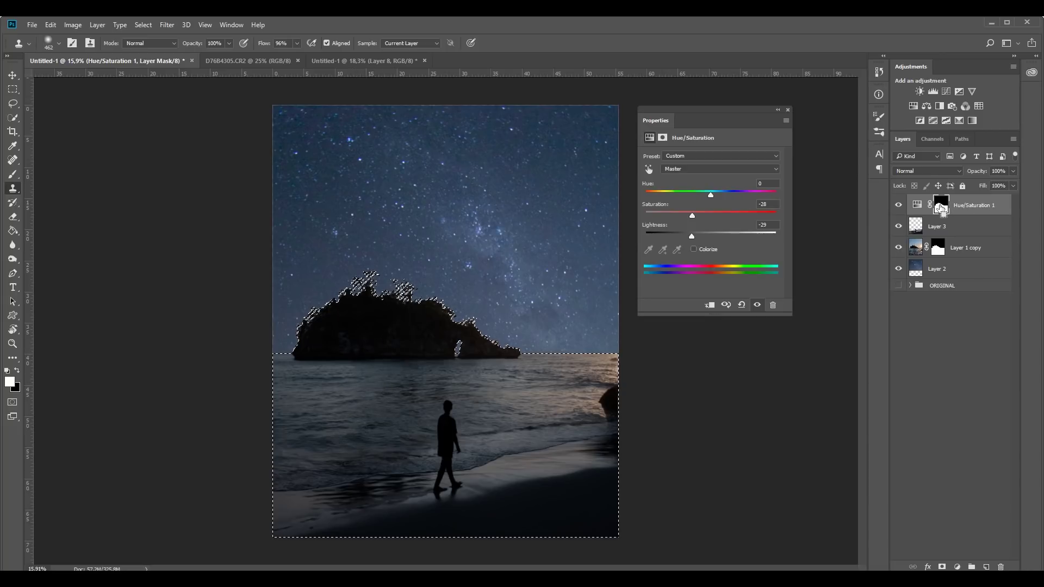
pyautogui.click(928, 106)
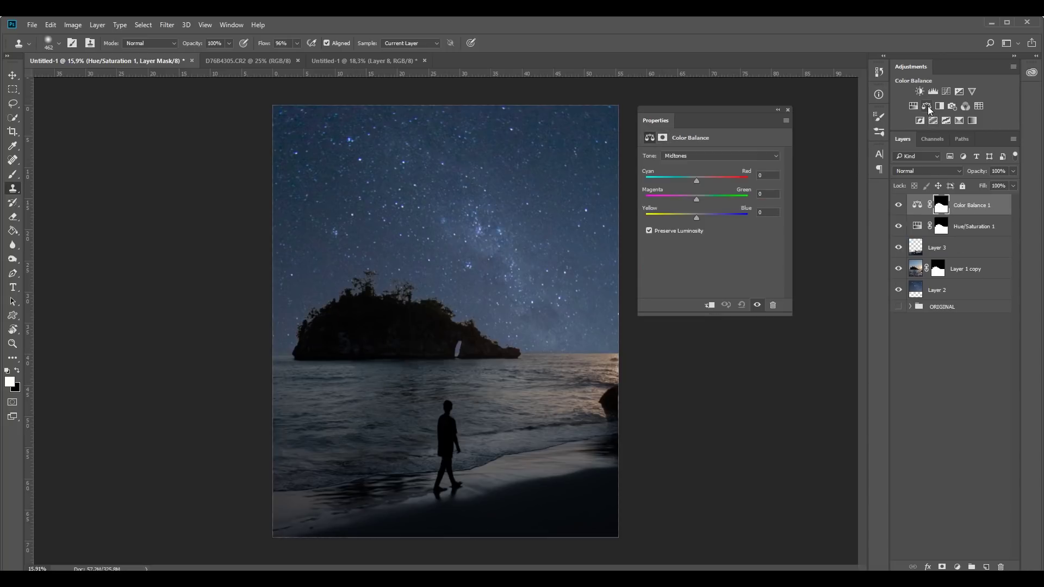
pyautogui.click(699, 158)
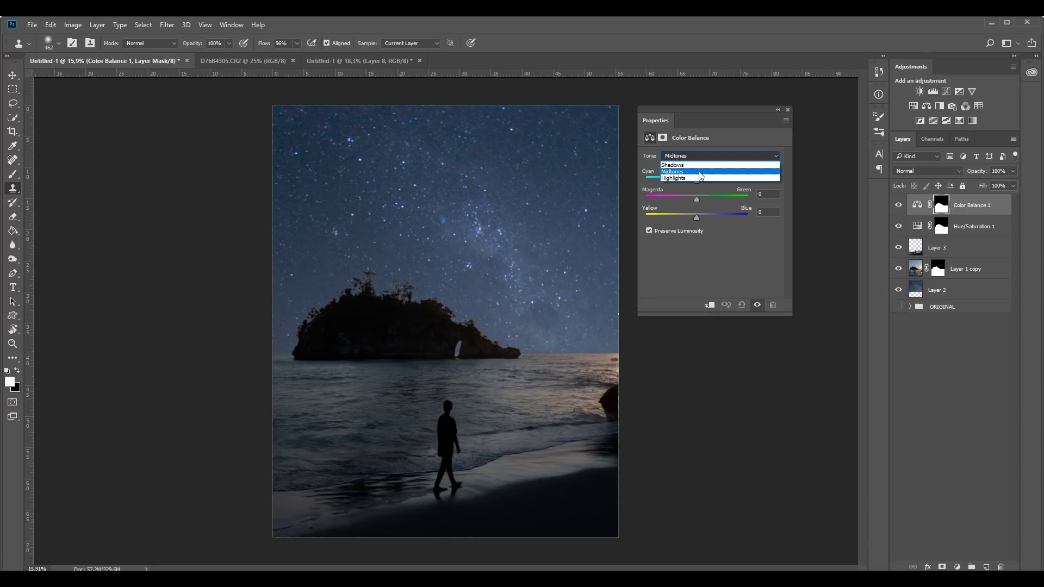
pyautogui.click(699, 165)
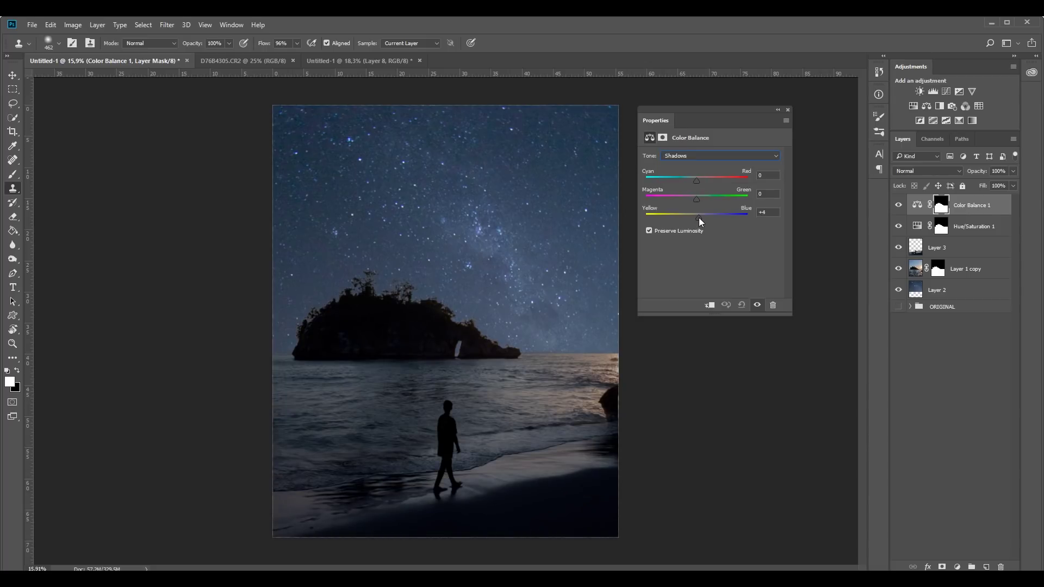
pyautogui.moveTo(699, 218); pyautogui.dragTo(697, 217)
# Set the Color Balance highlights' magenta-green value to -1 and adjust another tonal range for a cooler, more purple foreground.
pyautogui.click(695, 156)
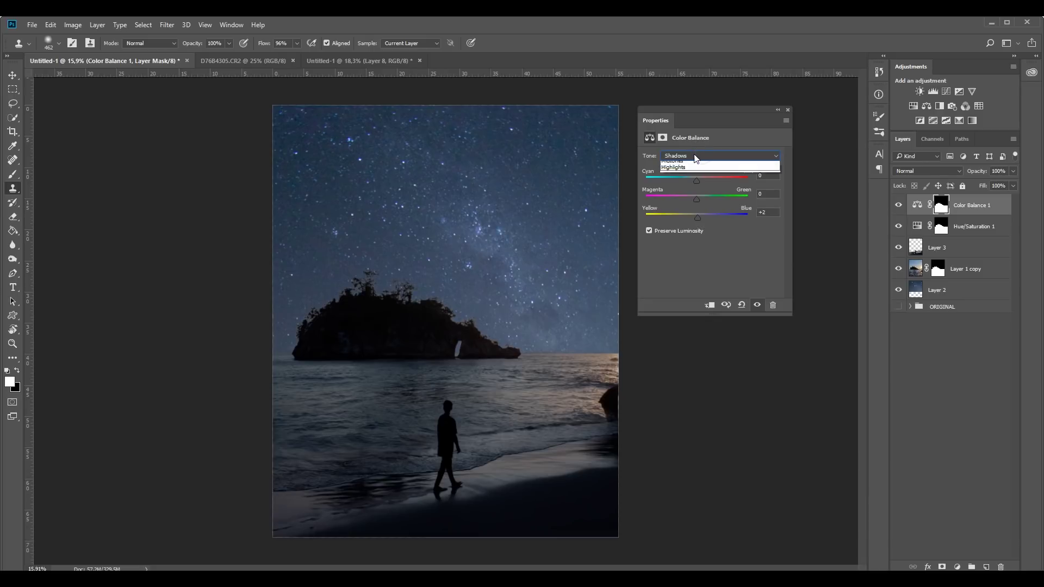
pyautogui.click(688, 175)
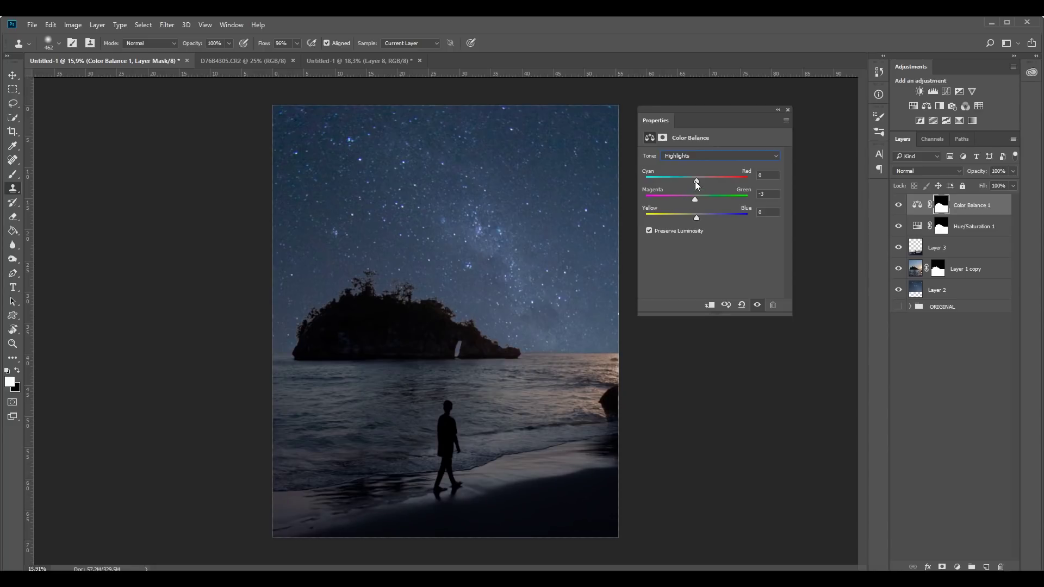
pyautogui.click(695, 157)
pyautogui.click(692, 173)
pyautogui.click(777, 109)
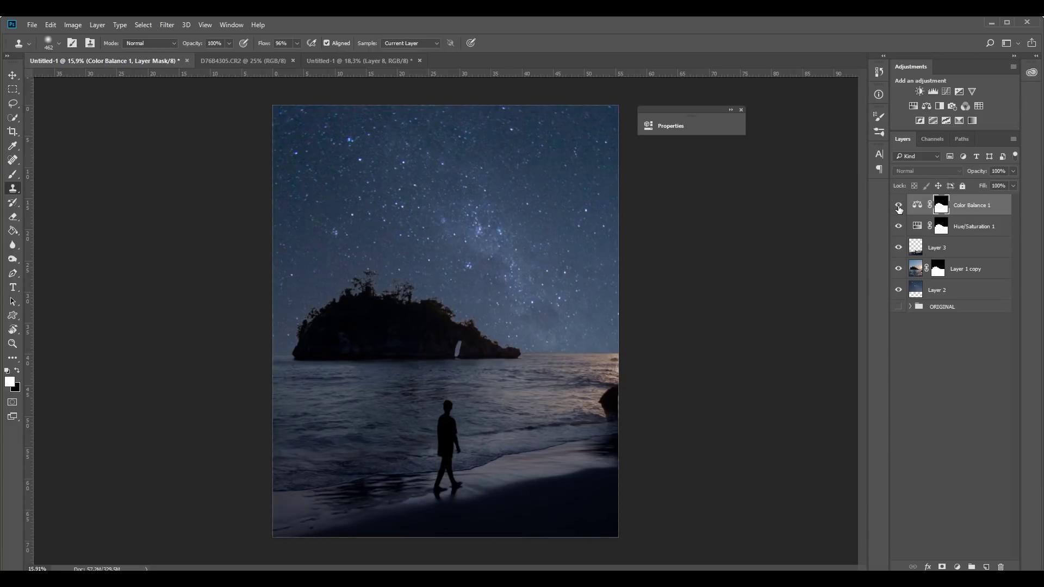
# In the Hue/Saturation adjustment, shift the Yellows of the sunset reflection toward red and raise their lightness.
pyautogui.doubleClick(919, 229)
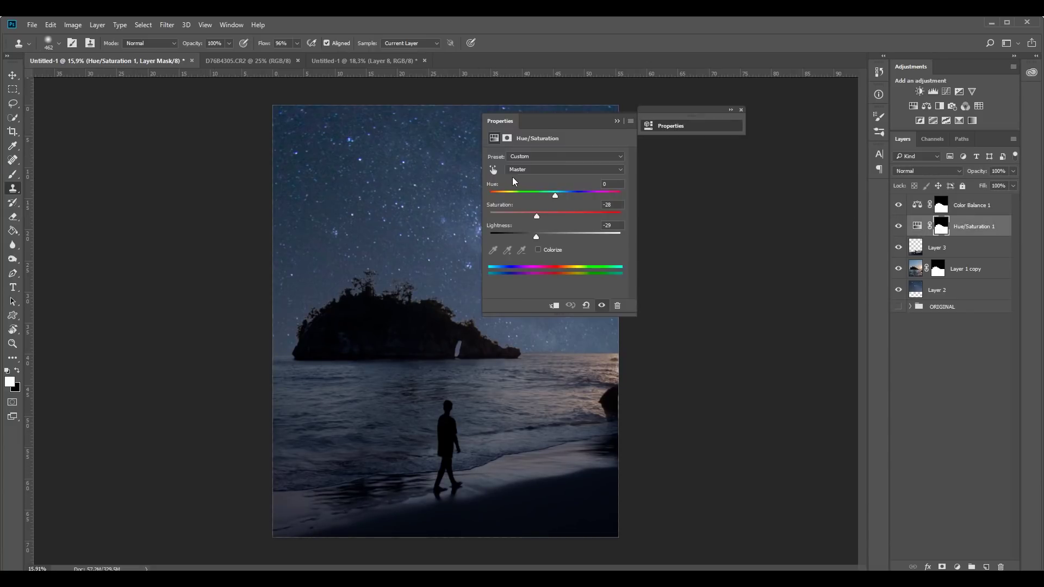
pyautogui.click(606, 360)
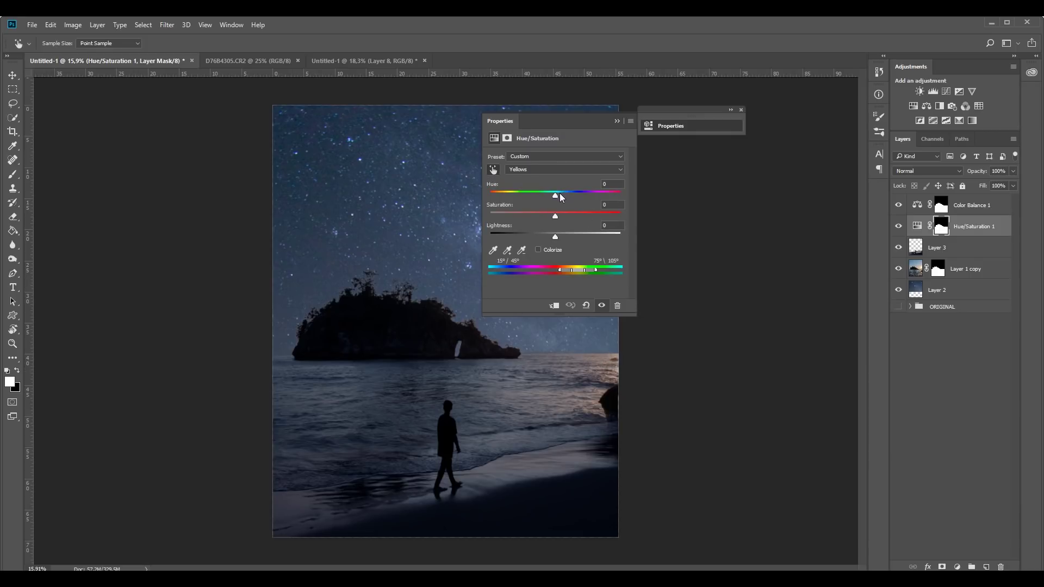
pyautogui.moveTo(560, 194); pyautogui.dragTo(540, 194)
pyautogui.moveTo(556, 239); pyautogui.dragTo(585, 240)
pyautogui.click(617, 121)
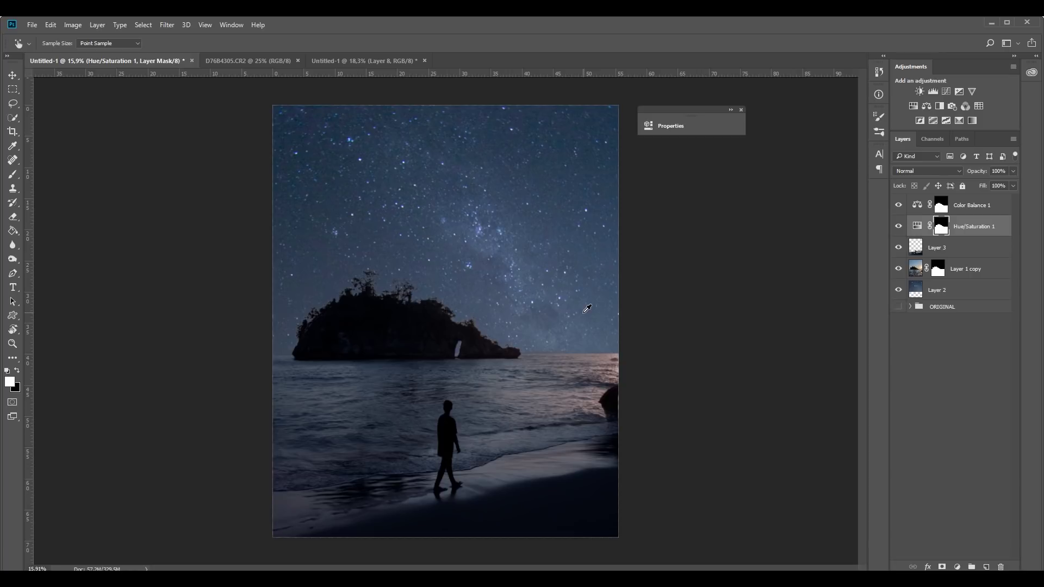
# Add an empty layer directly above the starry sky layer.
pyautogui.press('s')
pyautogui.click(963, 292)
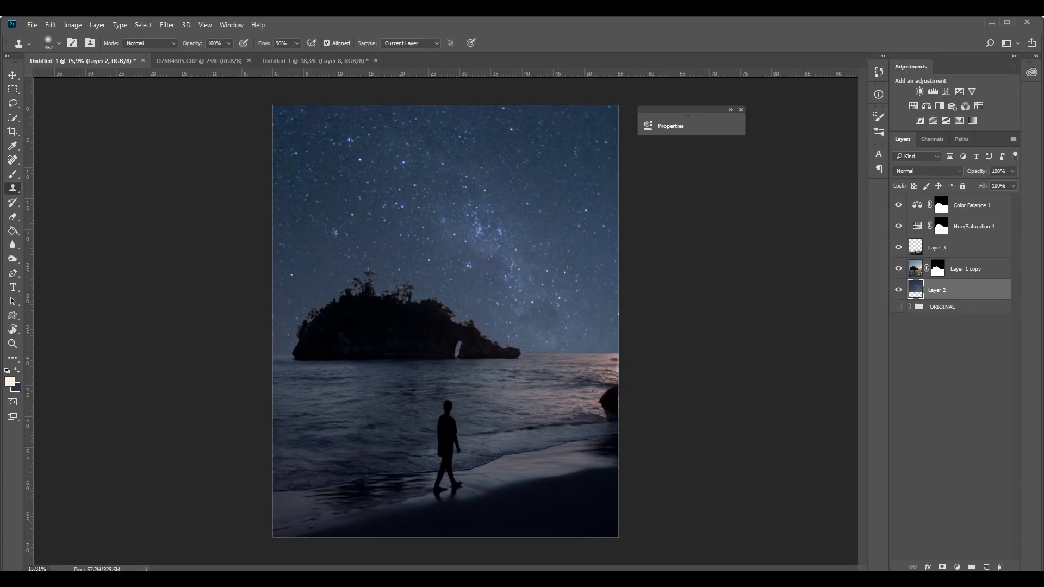
pyautogui.click(988, 566)
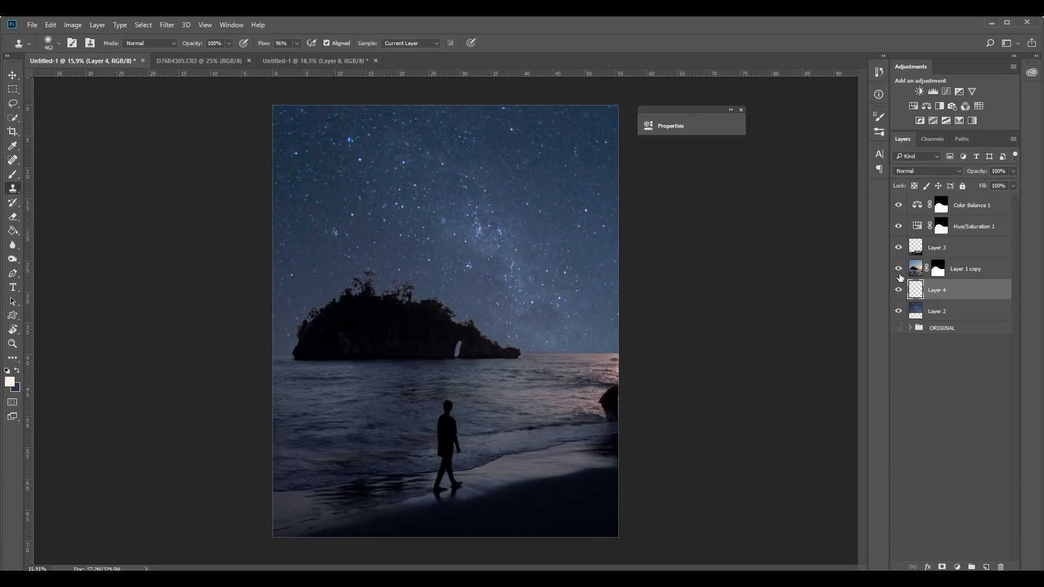
# Choose the Brush tool and set its foreground color to a pale warm peach.
pyautogui.click(13, 175)
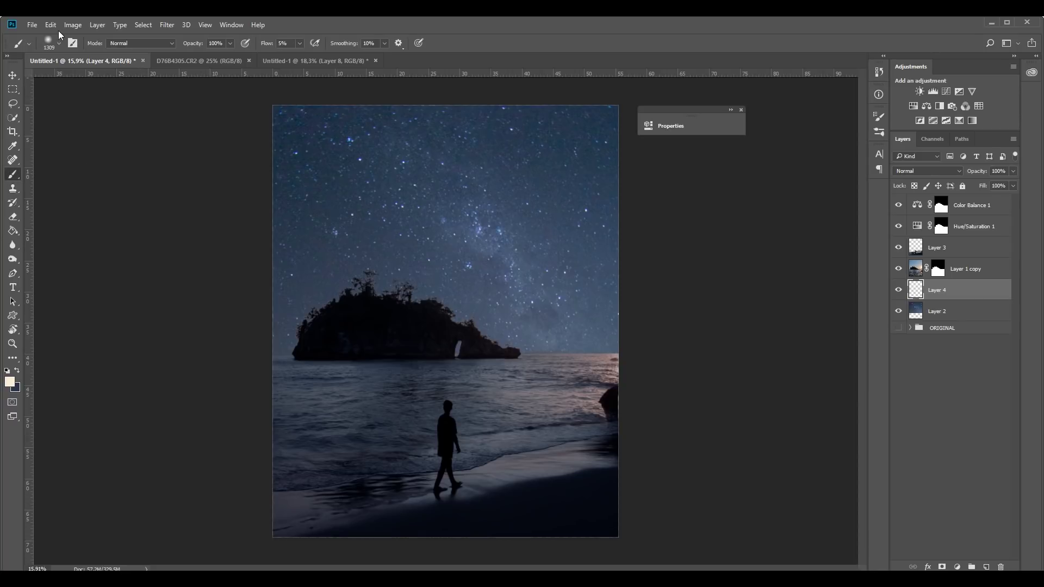
pyautogui.click(9, 383)
pyautogui.click(755, 298)
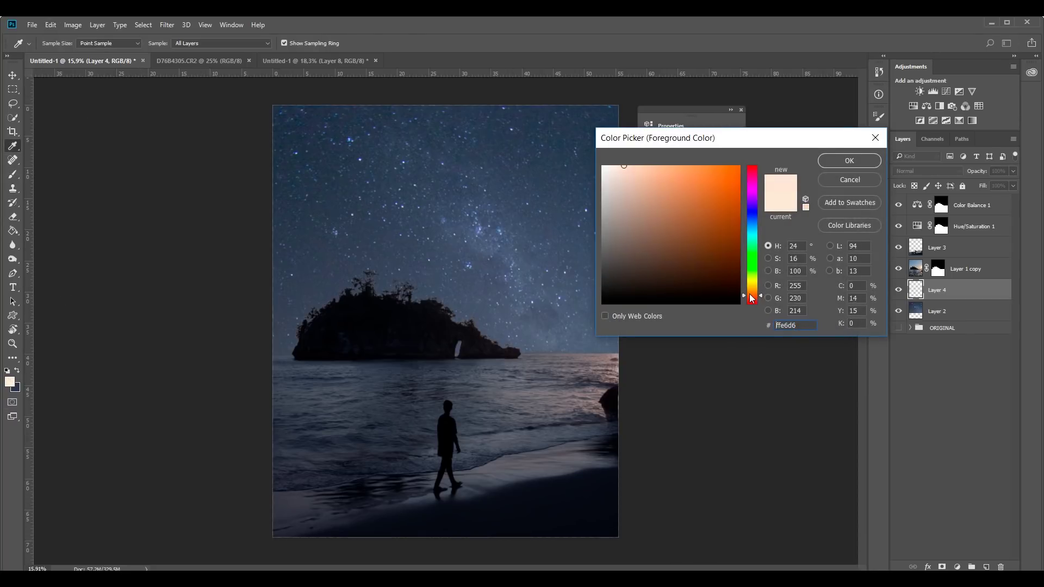
pyautogui.moveTo(751, 298); pyautogui.dragTo(753, 294)
pyautogui.moveTo(625, 170); pyautogui.dragTo(627, 154)
pyautogui.click(831, 161)
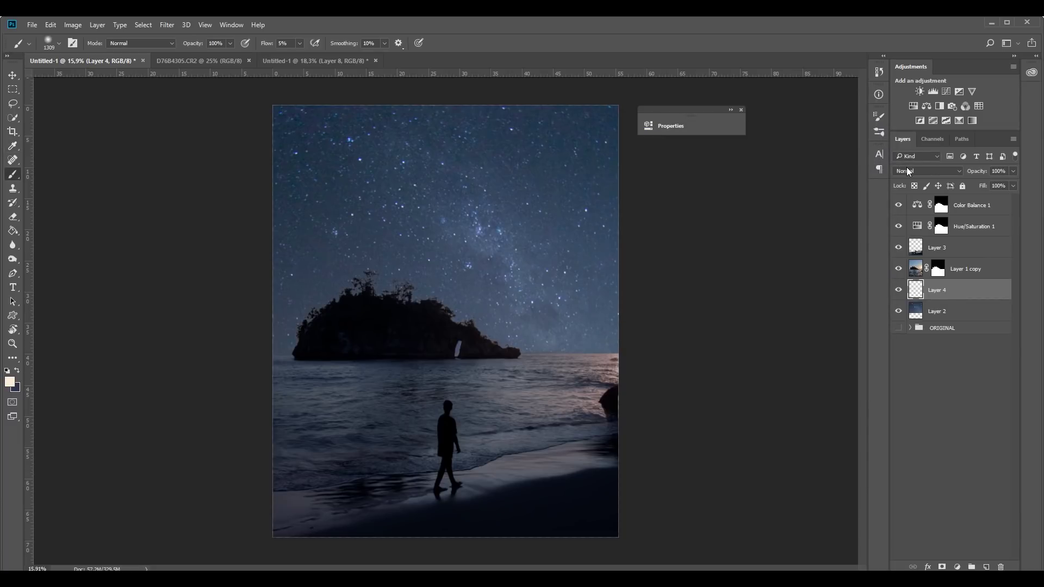
# Set the new layer to Overlay and paint a glow along the horizon beside the island with a large soft brush at 100% flow.
pyautogui.click(911, 169)
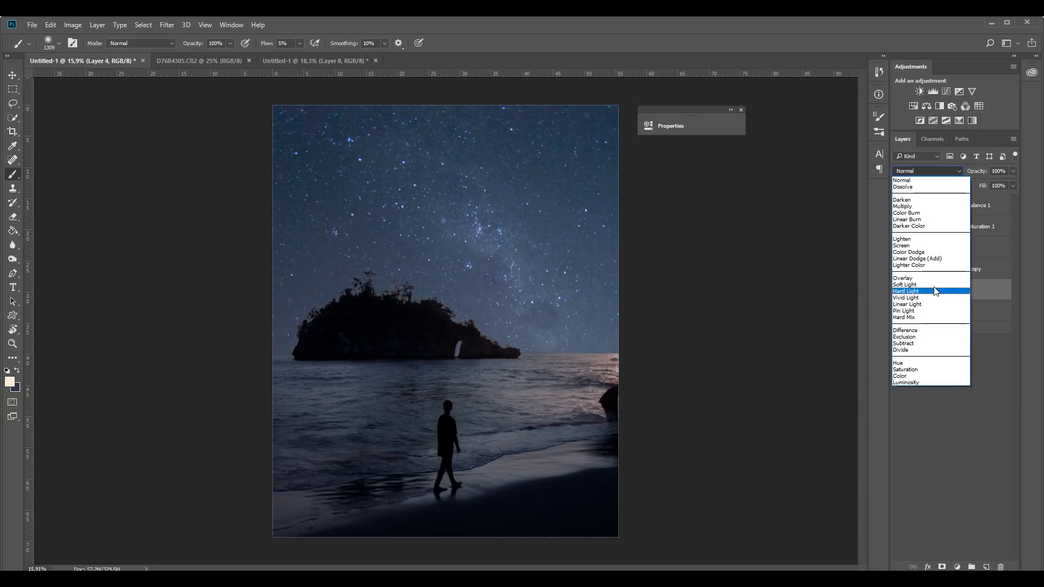
pyautogui.click(914, 279)
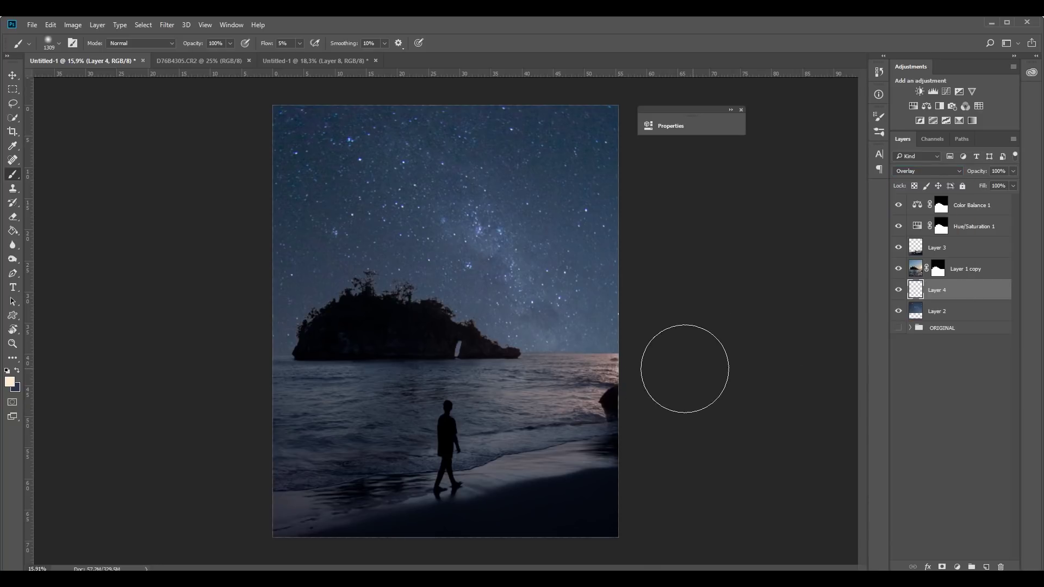
pyautogui.moveTo(547, 341); pyautogui.dragTo(516, 343)
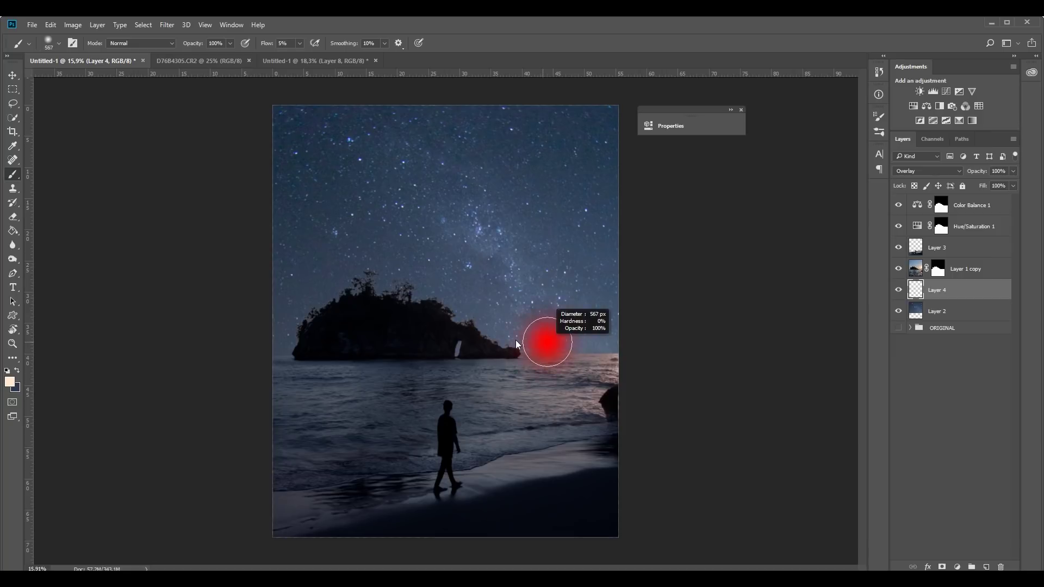
pyautogui.moveTo(299, 43); pyautogui.dragTo(347, 56)
pyautogui.moveTo(556, 389)
pyautogui.mouseDown()
pyautogui.moveTo(468, 366)
pyautogui.moveTo(711, 365)
pyautogui.mouseUp()
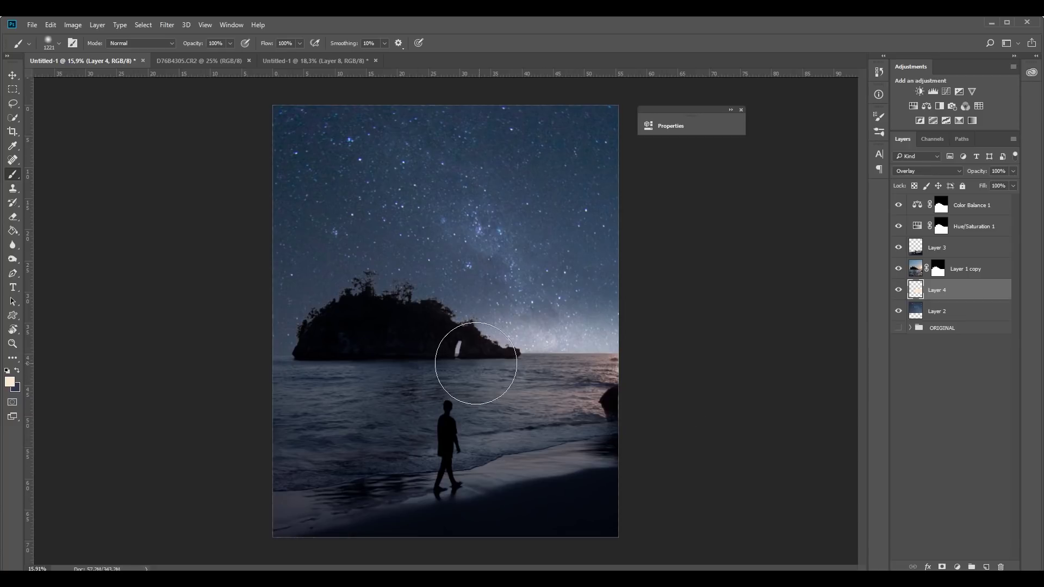
# Compare the horizon glow layer in Normal and Overlay blend modes.
pyautogui.click(942, 170)
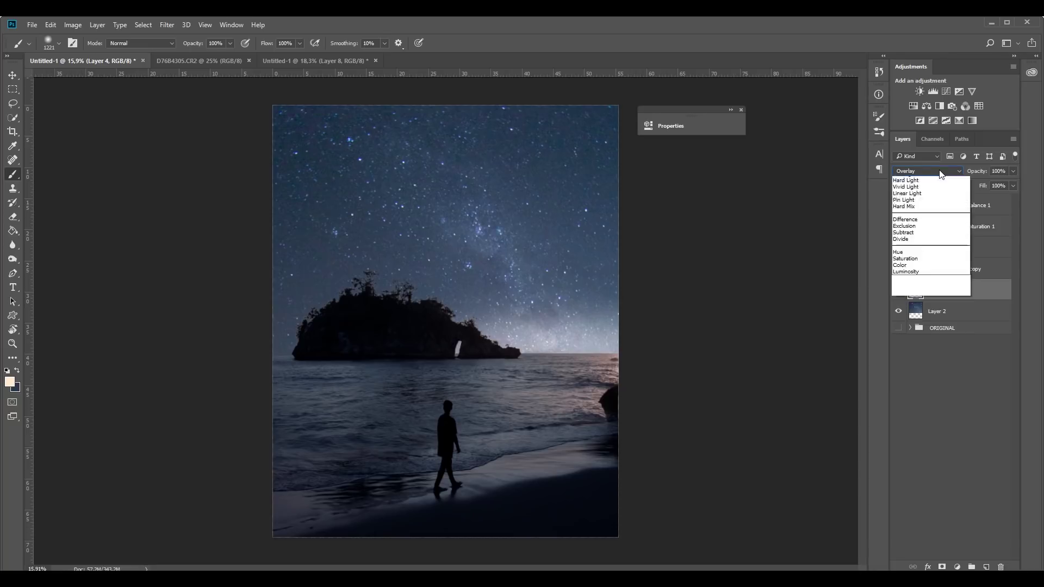
pyautogui.click(919, 178)
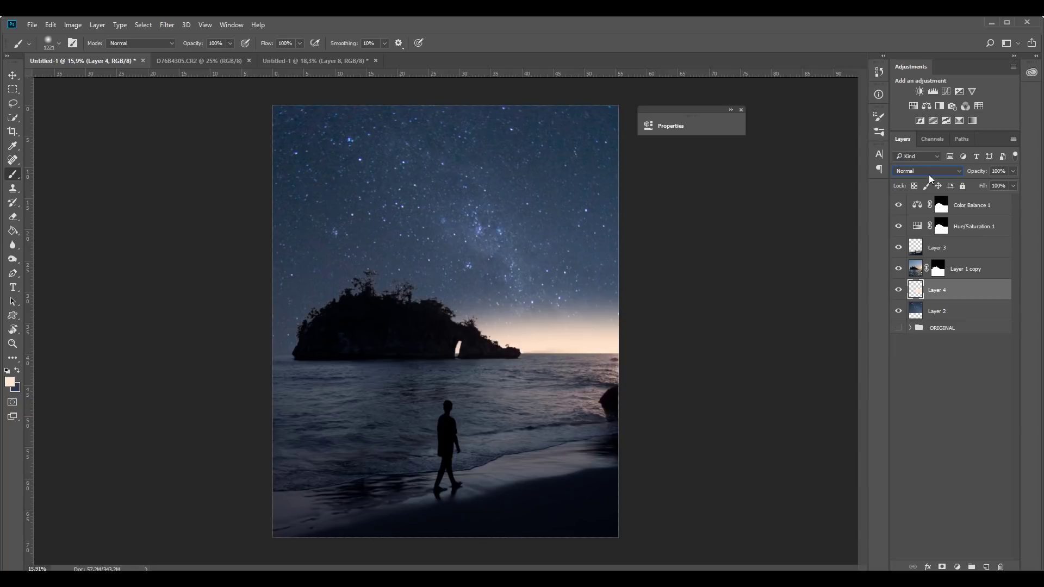
pyautogui.click(929, 171)
pyautogui.click(925, 278)
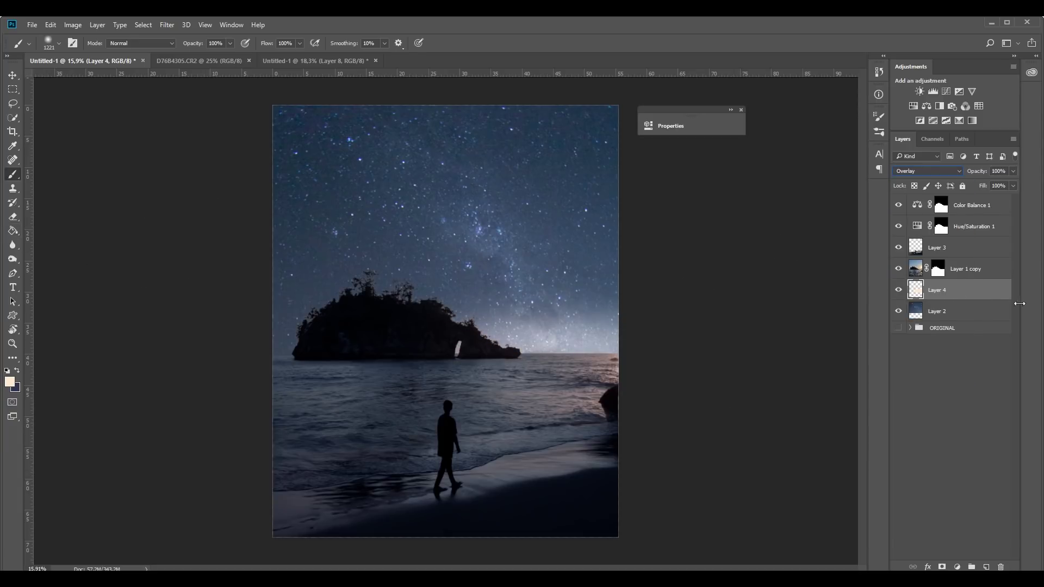
pyautogui.click(929, 171)
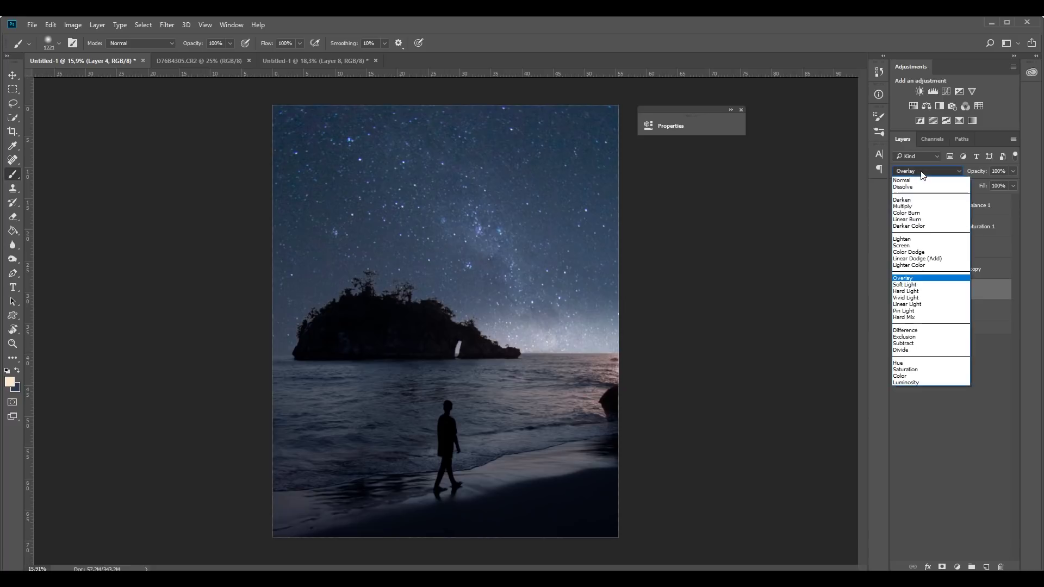
pyautogui.click(919, 176)
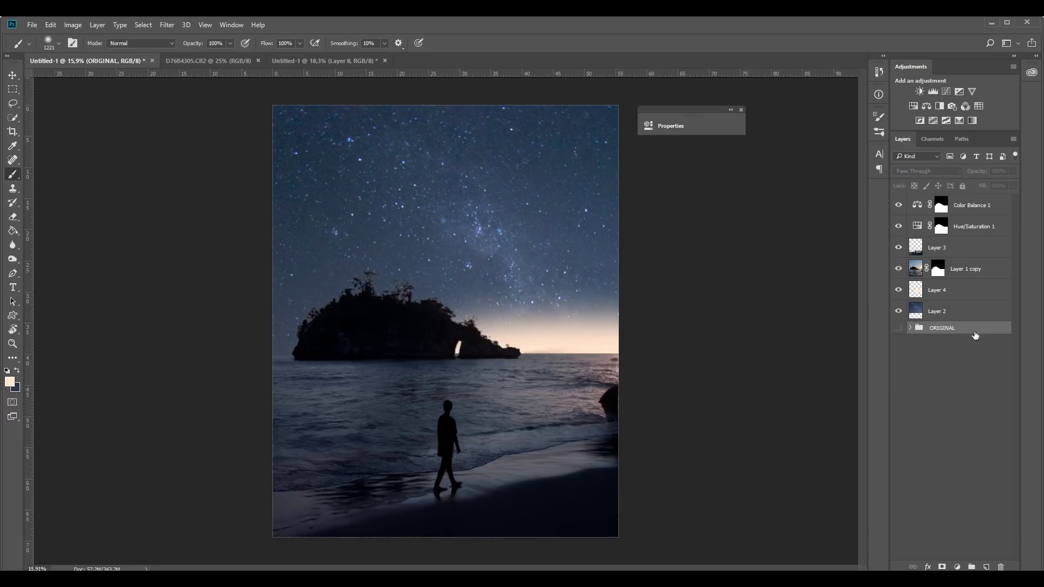
# Discard the strong glow painted above the starry sky and set the emptied layer to Overlay.
pyautogui.press('Delete')
pyautogui.hotkey('ctrl', 'z')
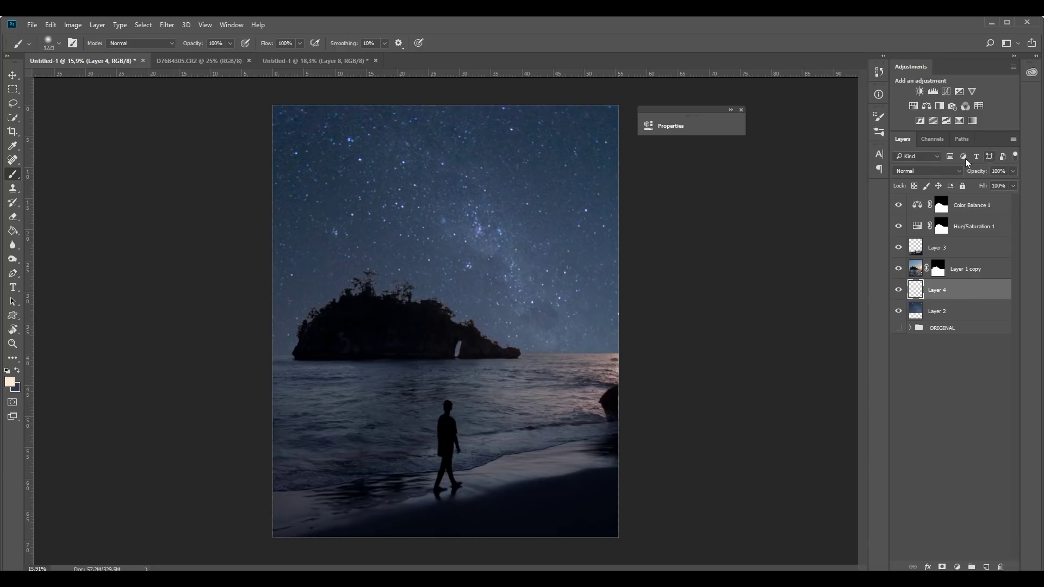
pyautogui.click(936, 170)
pyautogui.click(919, 273)
# Repaint a gentler glow along the horizon beside the island with a soft brush at 21% flow.
pyautogui.click(300, 43)
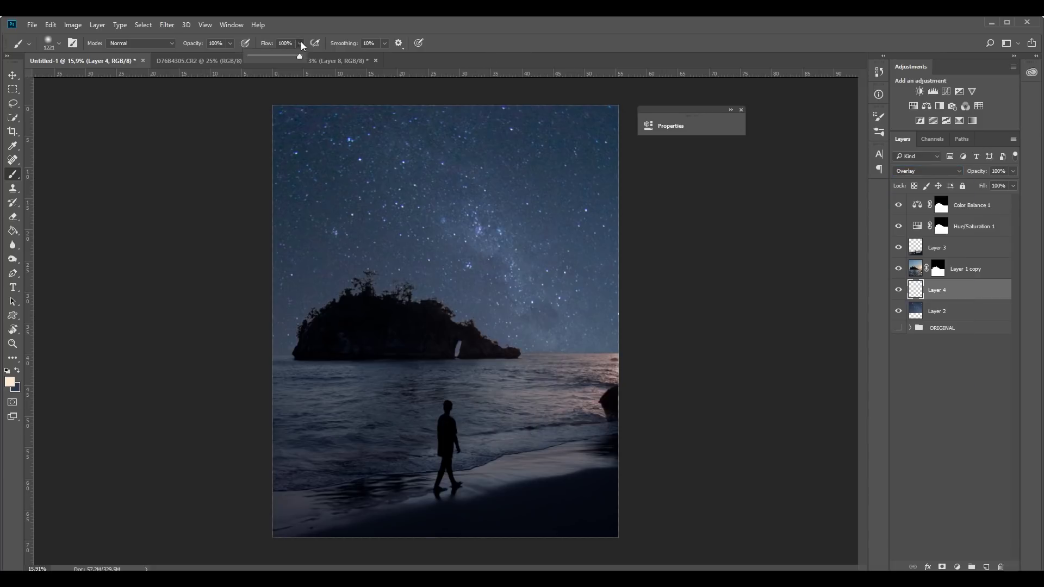
pyautogui.click(598, 400)
pyautogui.moveTo(532, 343); pyautogui.dragTo(500, 366)
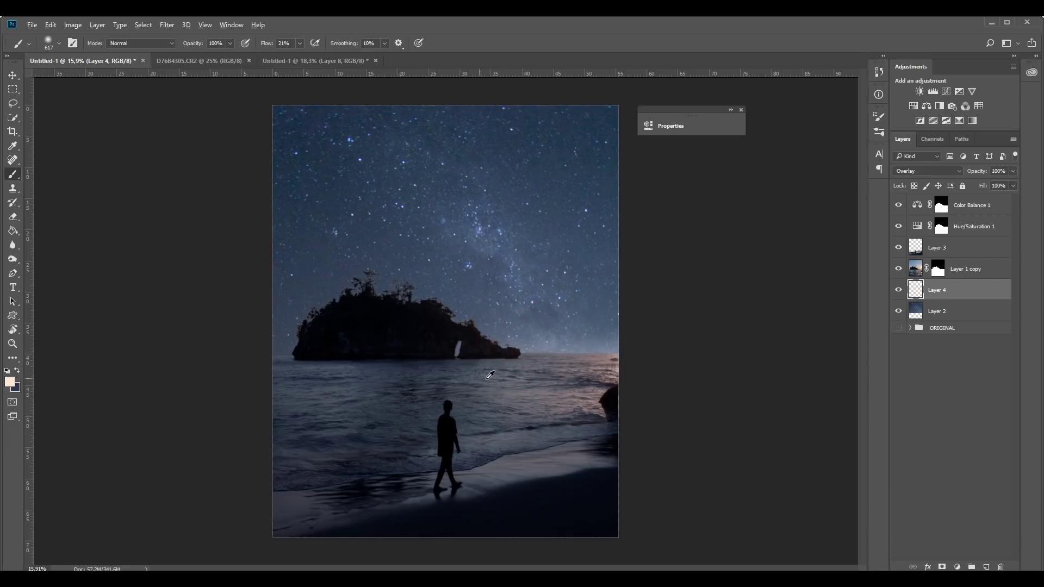
pyautogui.moveTo(469, 370)
pyautogui.mouseDown()
pyautogui.moveTo(444, 370)
pyautogui.moveTo(511, 380)
pyautogui.mouseUp()
# Brush a faint, wide glow from the horizon up the Milky Way at 9% flow and reduce the layer's fill to 60%.
pyautogui.click(299, 43)
pyautogui.moveTo(301, 59); pyautogui.dragTo(294, 58)
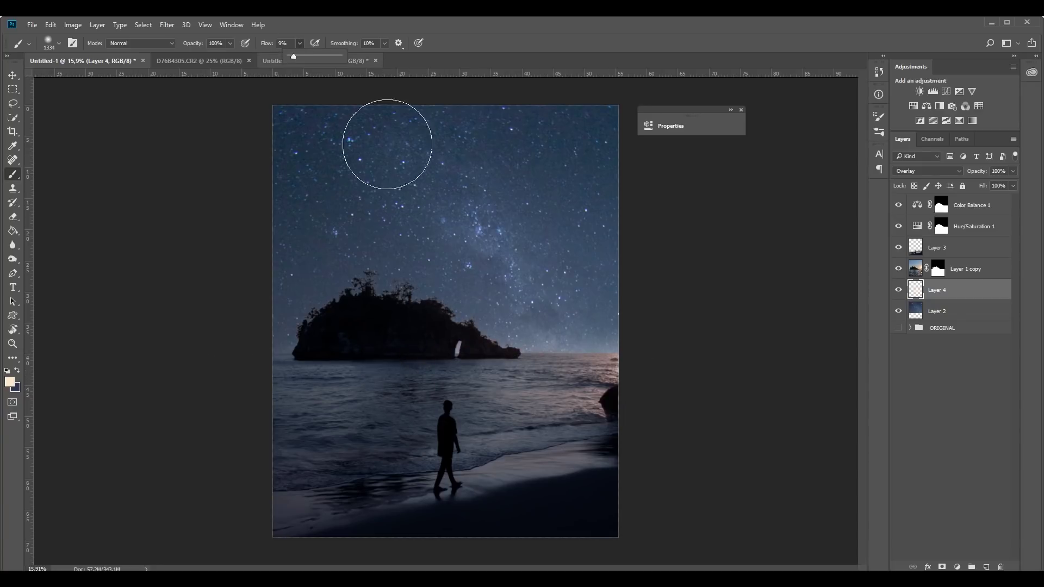
pyautogui.moveTo(506, 266); pyautogui.dragTo(457, 207)
pyautogui.moveTo(521, 309); pyautogui.dragTo(543, 311)
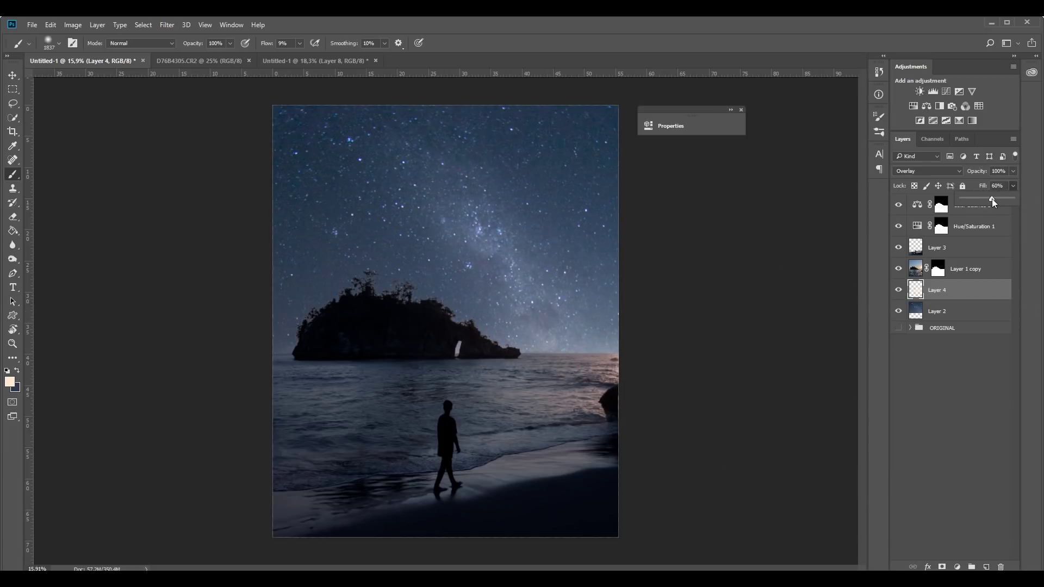
pyautogui.click(900, 293)
pyautogui.click(900, 291)
# Add an empty Overlay layer above the Color Balance adjustment and set the brush color to peach #ffdcb9.
pyautogui.click(963, 205)
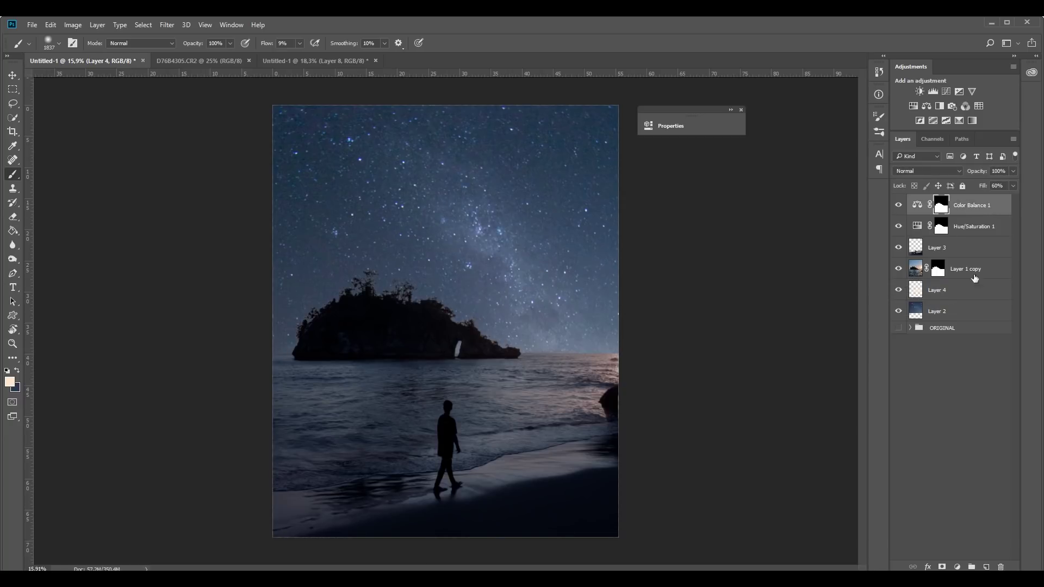
pyautogui.click(986, 567)
pyautogui.moveTo(533, 390)
pyautogui.mouseDown()
pyautogui.moveTo(589, 337)
pyautogui.moveTo(610, 373)
pyautogui.moveTo(564, 345)
pyautogui.moveTo(571, 370)
pyautogui.moveTo(524, 363)
pyautogui.moveTo(581, 361)
pyautogui.moveTo(514, 360)
pyautogui.moveTo(598, 356)
pyautogui.moveTo(533, 345)
pyautogui.moveTo(534, 357)
pyautogui.mouseUp()
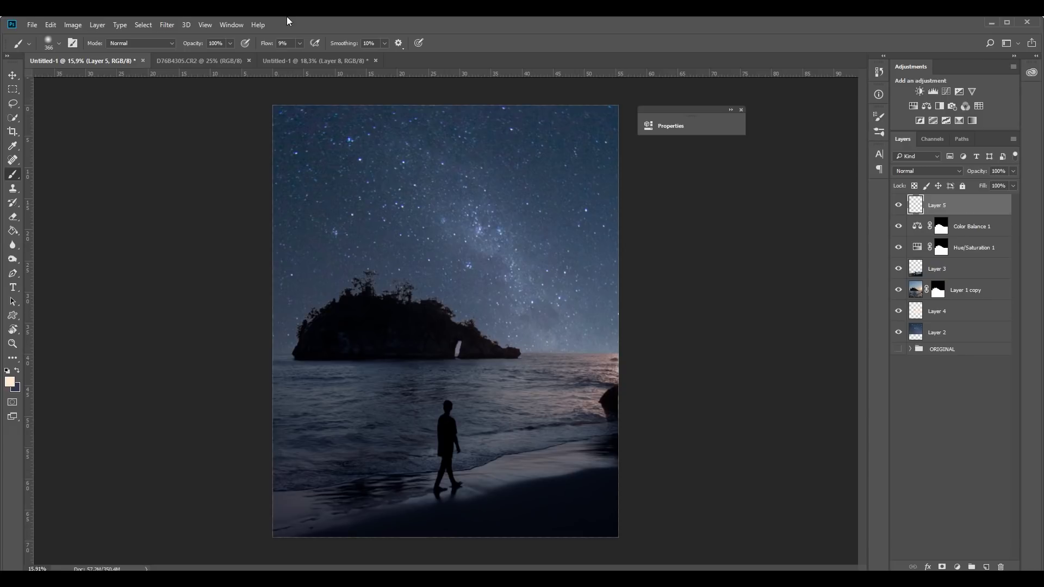
pyautogui.click(10, 383)
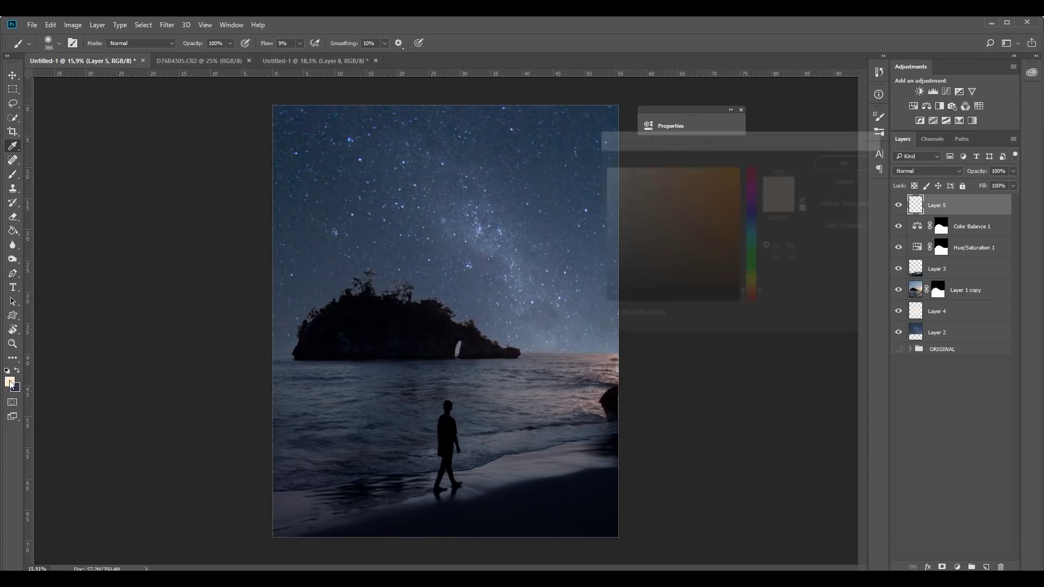
pyautogui.moveTo(632, 167); pyautogui.dragTo(638, 153)
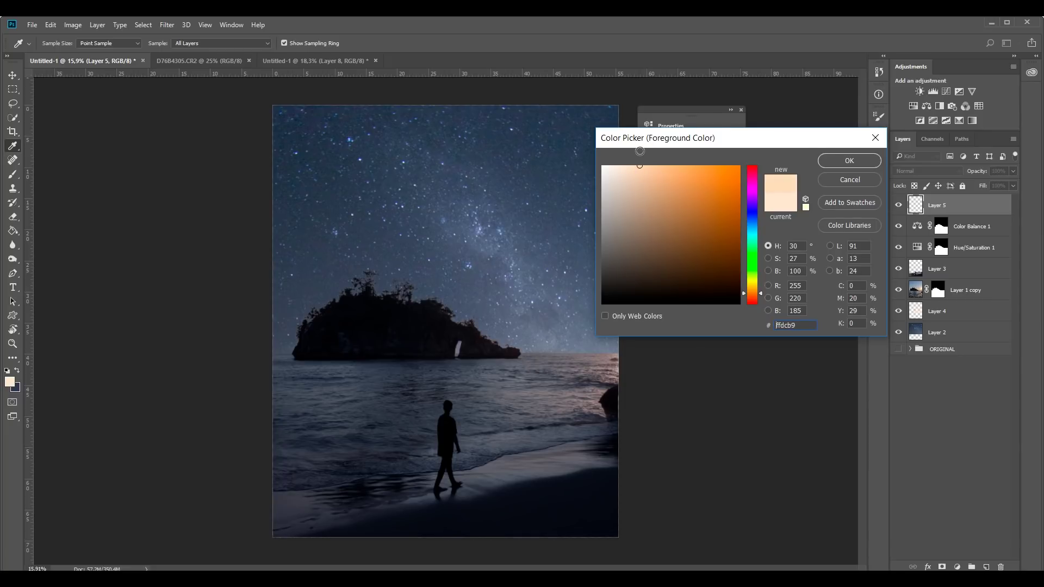
pyautogui.click(840, 161)
pyautogui.click(927, 170)
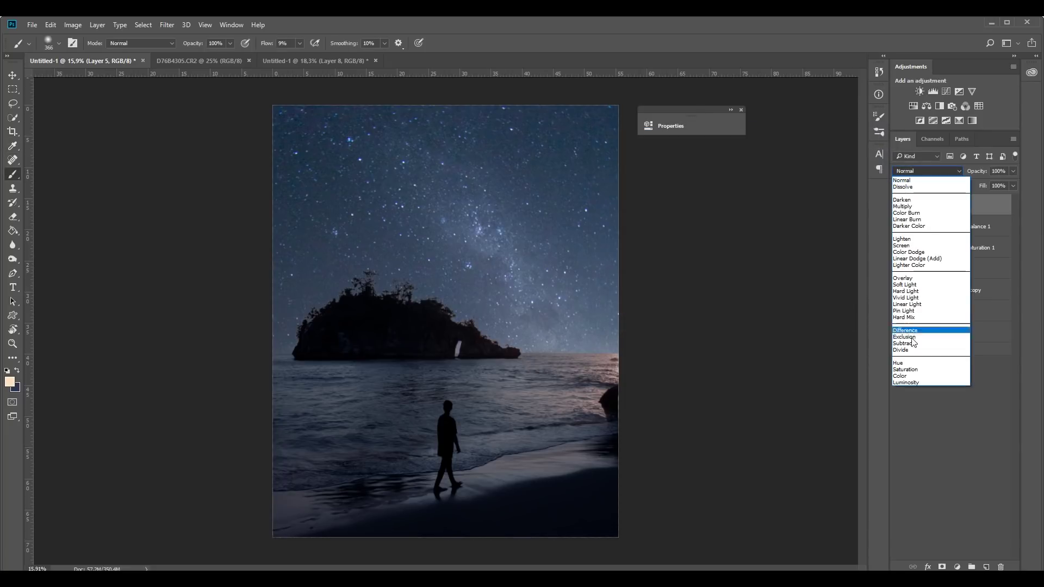
pyautogui.click(903, 278)
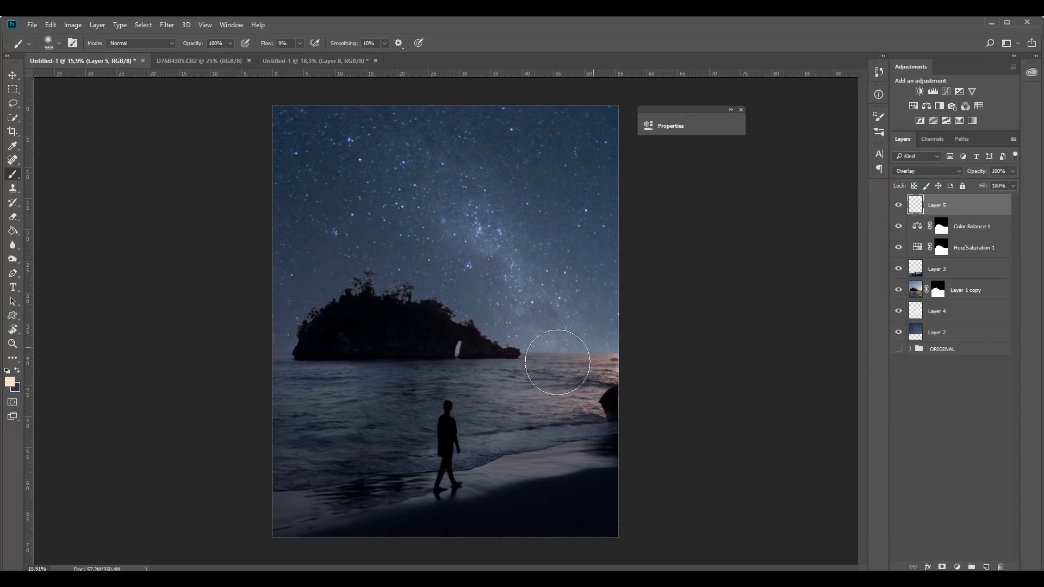
# Paint a soft warm glow over the horizon, the sunset reflection and the nearby water, varying the brush size.
pyautogui.moveTo(585, 335); pyautogui.dragTo(671, 331)
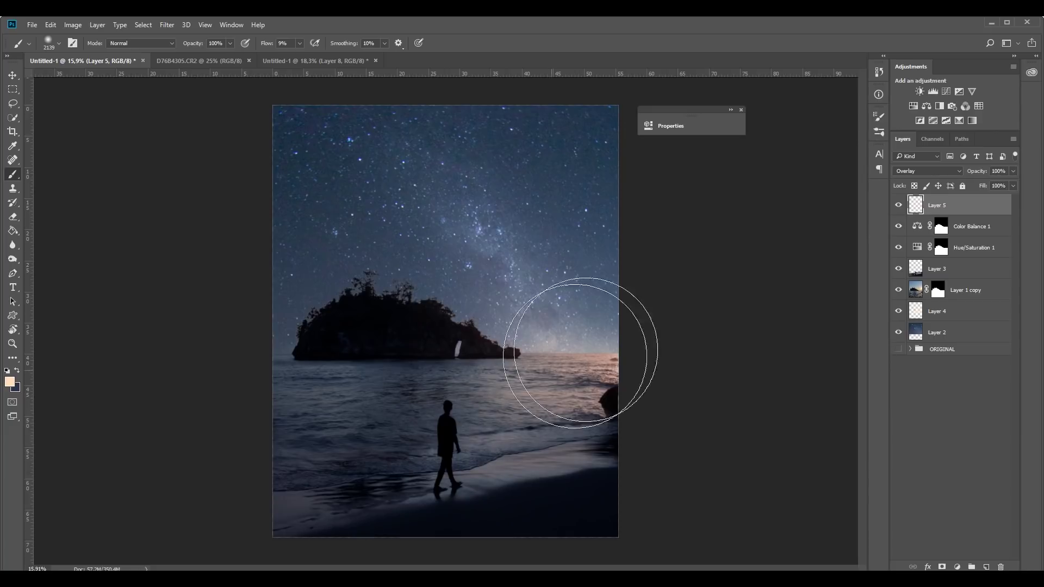
pyautogui.moveTo(587, 359); pyautogui.dragTo(543, 351)
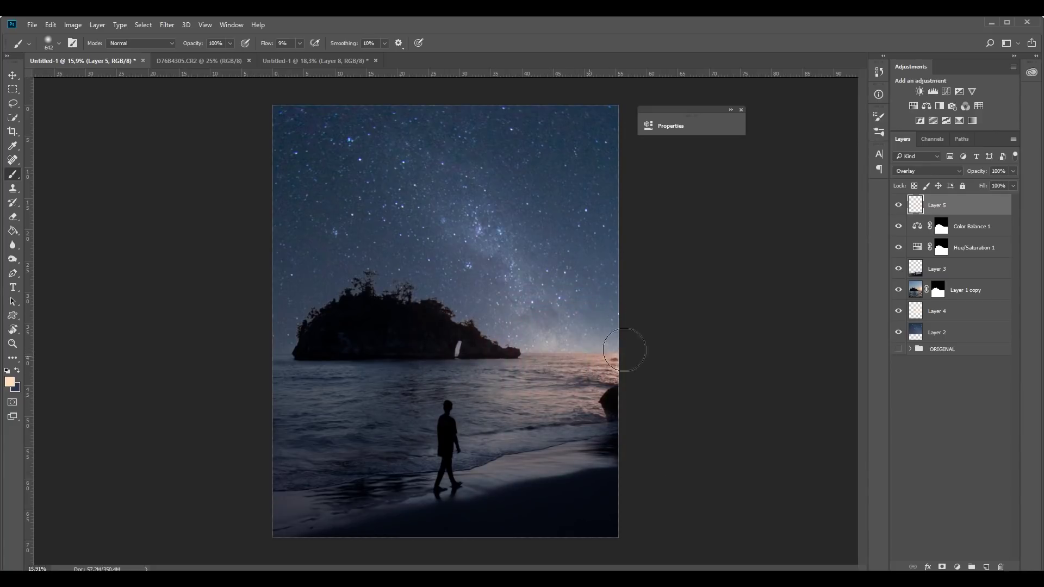
pyautogui.moveTo(624, 350); pyautogui.dragTo(669, 349)
pyautogui.moveTo(524, 366); pyautogui.dragTo(484, 366)
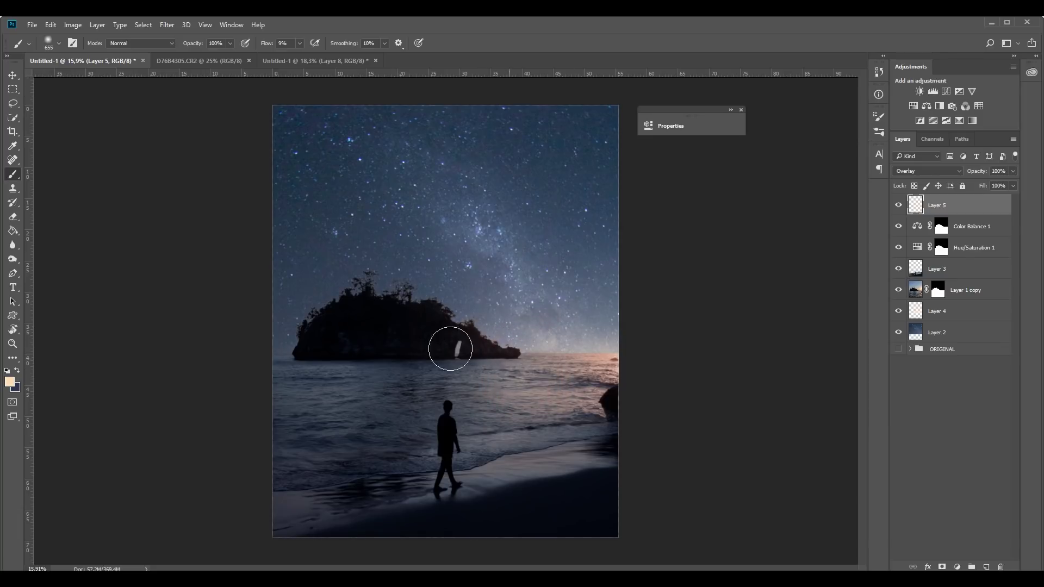
pyautogui.moveTo(447, 431); pyautogui.dragTo(471, 430)
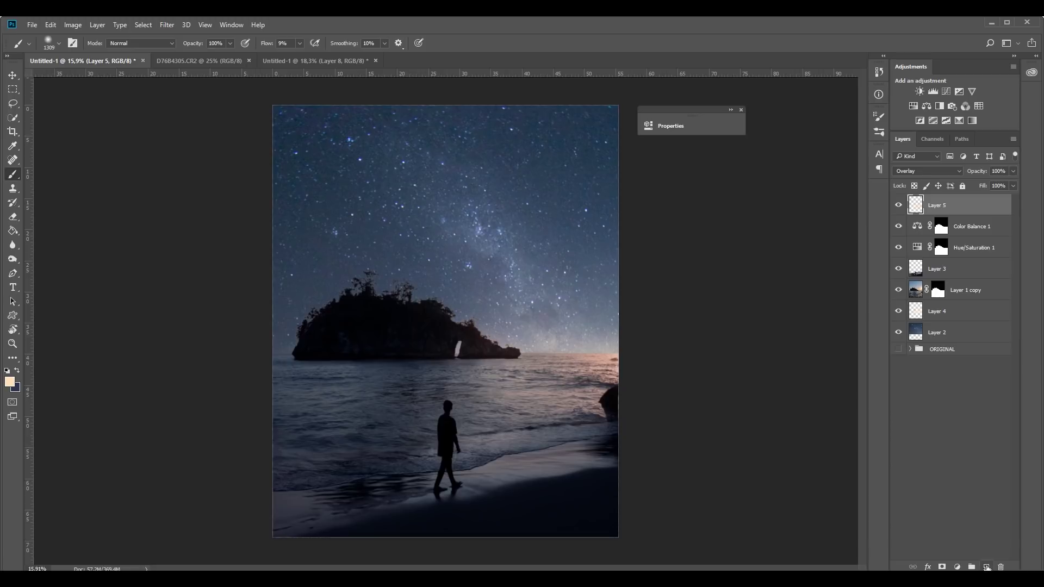
# Add another empty Overlay layer on top and change the brush color to a near-white warm tone.
pyautogui.click(987, 567)
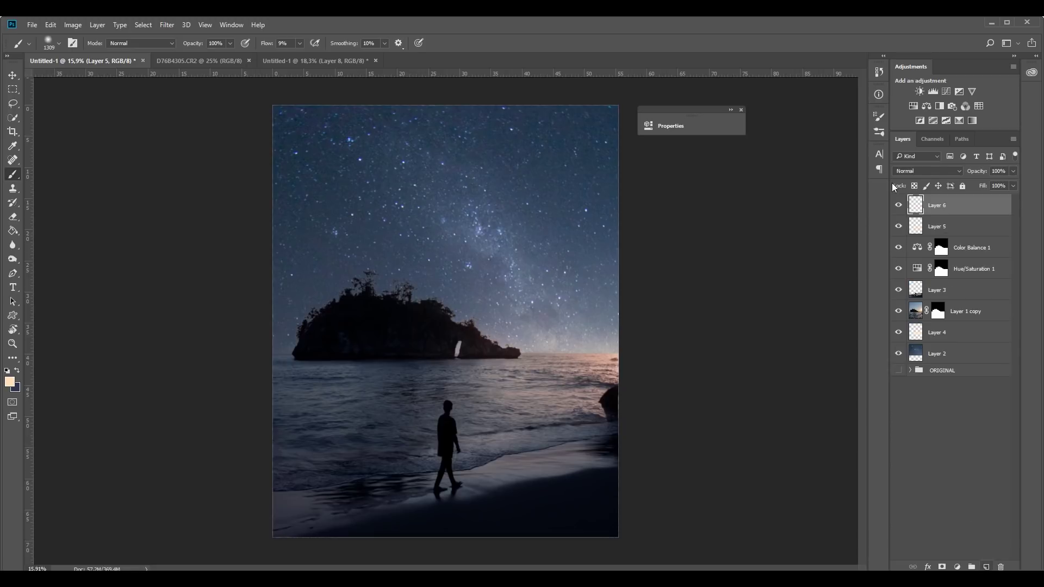
pyautogui.click(928, 172)
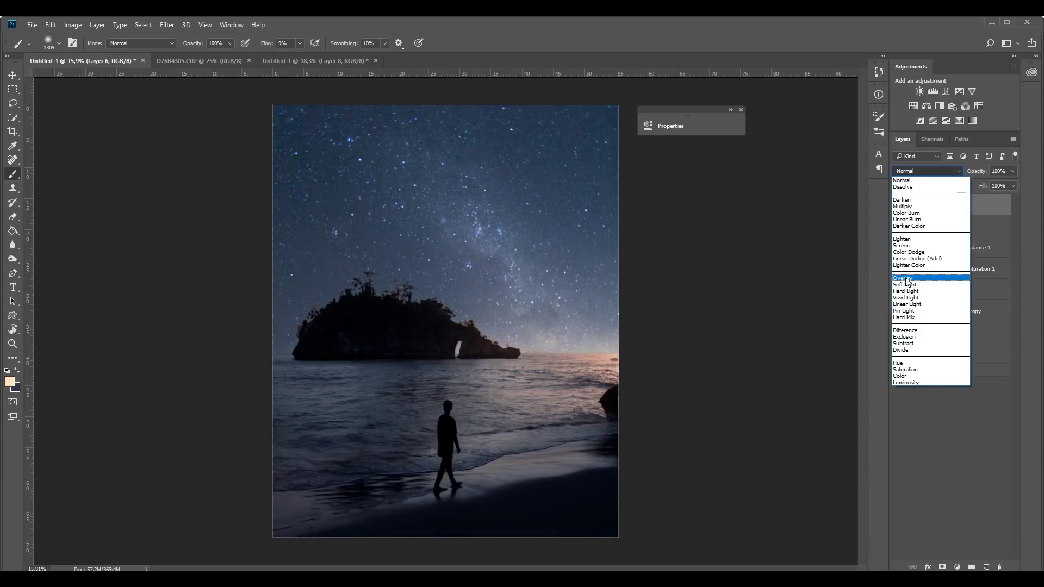
pyautogui.click(901, 294)
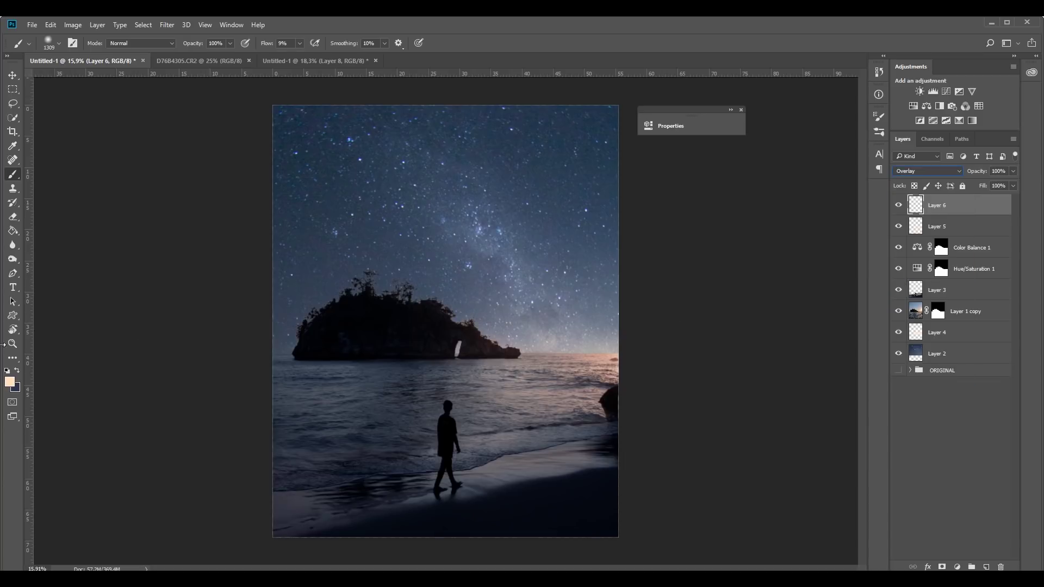
pyautogui.click(9, 382)
pyautogui.click(849, 161)
pyautogui.press('b')
# Paint soft highlights over the wet sand, shoreline waves, sea and horizon with a large soft brush at 9% flow.
pyautogui.moveTo(574, 385)
pyautogui.mouseDown()
pyautogui.moveTo(527, 383)
pyautogui.moveTo(562, 384)
pyautogui.mouseUp()
pyautogui.moveTo(580, 453)
pyautogui.mouseDown()
pyautogui.moveTo(602, 444)
pyautogui.moveTo(586, 455)
pyautogui.moveTo(614, 453)
pyautogui.moveTo(589, 450)
pyautogui.moveTo(602, 450)
pyautogui.moveTo(491, 489)
pyautogui.moveTo(588, 454)
pyautogui.moveTo(455, 479)
pyautogui.moveTo(555, 449)
pyautogui.moveTo(508, 443)
pyautogui.mouseUp()
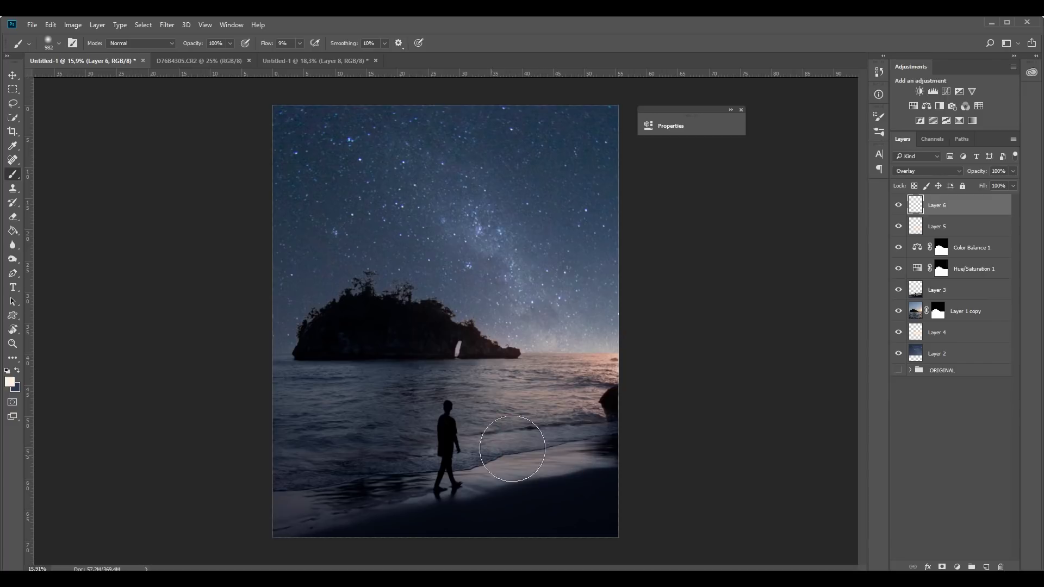
pyautogui.keyDown('alt'); pyautogui.rightClick(571, 442); pyautogui.keyUp('alt')
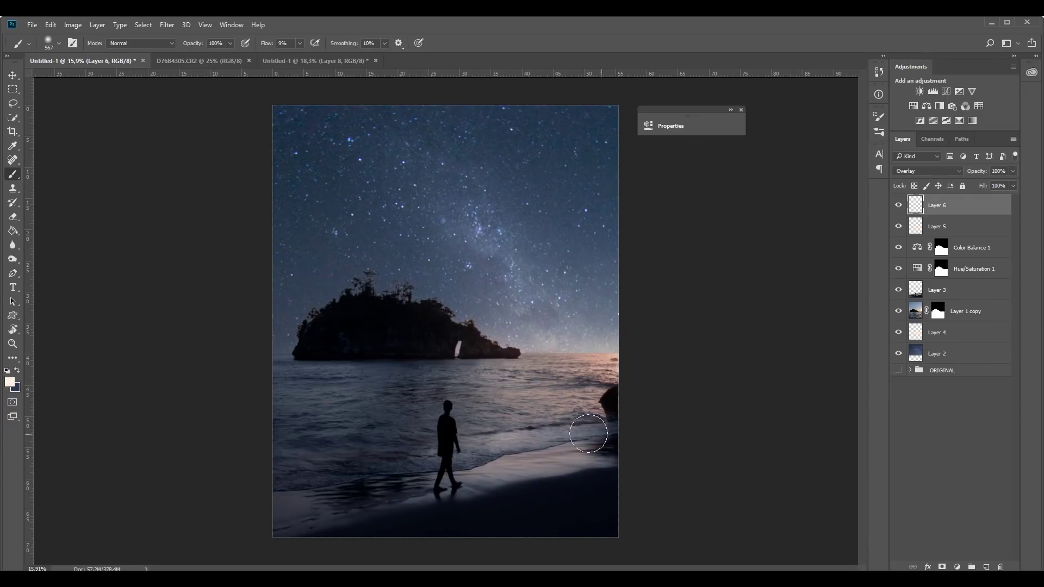
pyautogui.keyDown('alt'); pyautogui.rightClick(598, 396); pyautogui.keyUp('alt')
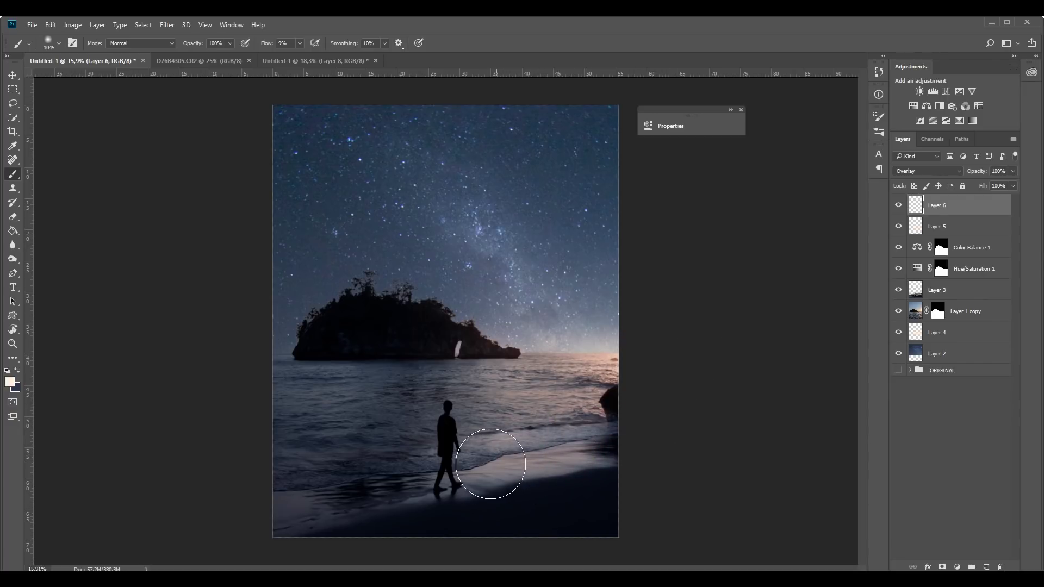
pyautogui.keyDown('alt'); pyautogui.rightClick(409, 416); pyautogui.keyUp('alt')
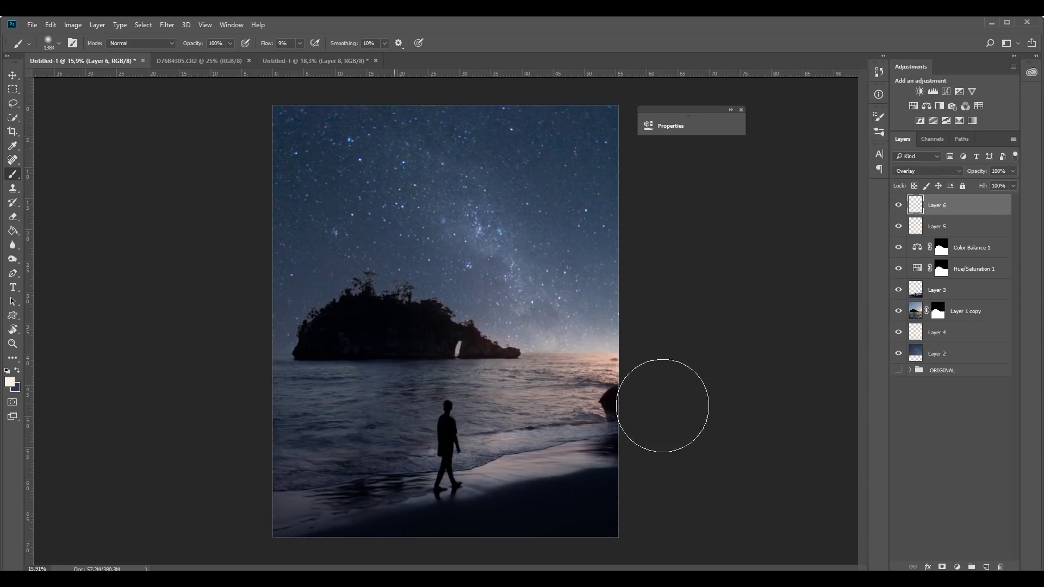
pyautogui.keyDown('alt'); pyautogui.rightClick(522, 326); pyautogui.keyUp('alt')
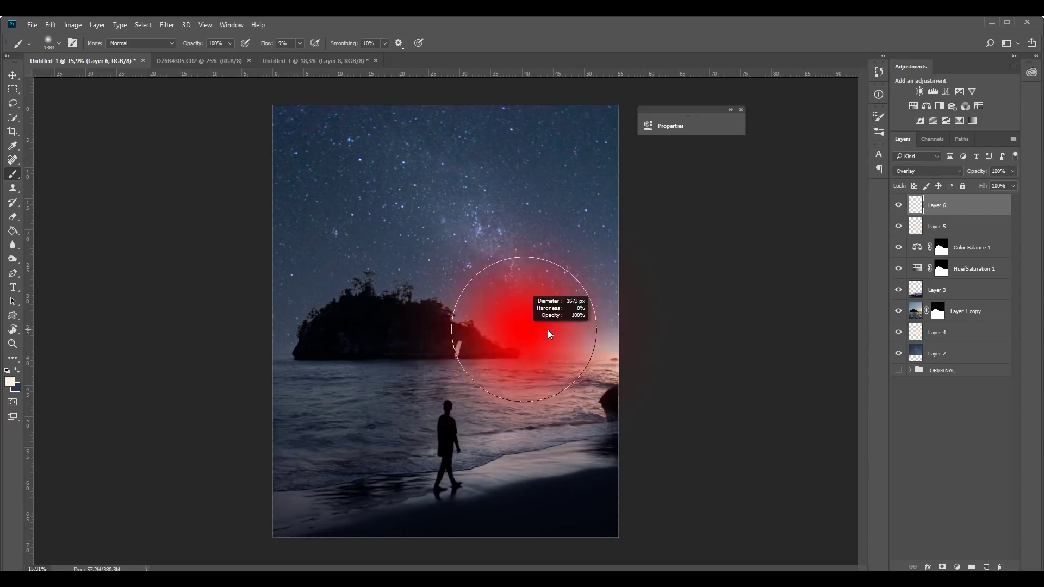
# Lower the fill of the topmost highlight layer to 68%.
pyautogui.scroll(-3, 630, 420)
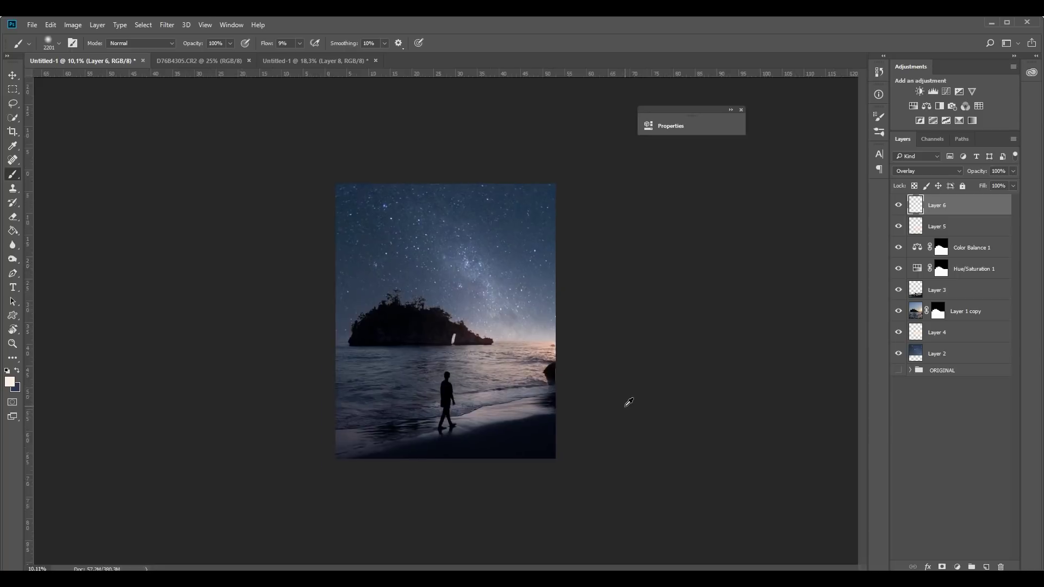
pyautogui.click(1014, 186)
pyautogui.moveTo(1011, 199); pyautogui.dragTo(997, 200)
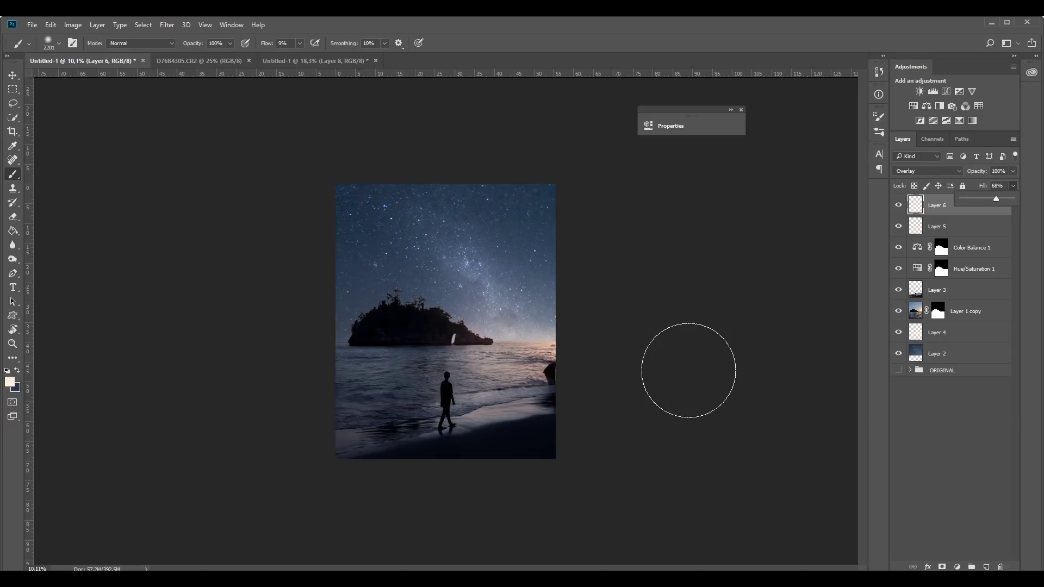
# Add a Curves adjustment layer above all the other layers.
pyautogui.click(948, 92)
pyautogui.moveTo(565, 117); pyautogui.dragTo(743, 95)
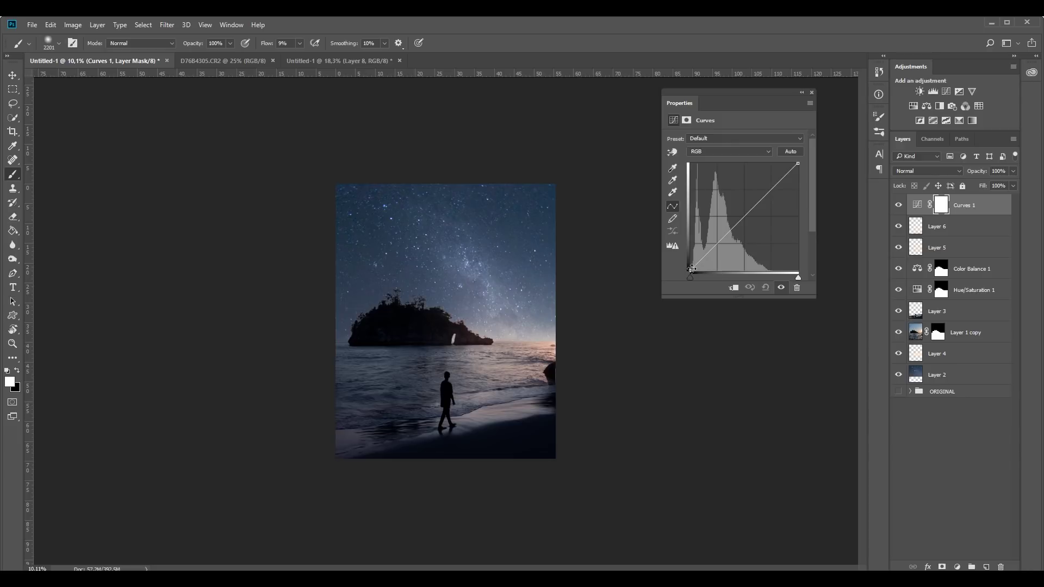
# Try moving the RGB curve's black point and white point inward, returning each to its corner.
pyautogui.moveTo(691, 270)
pyautogui.mouseDown()
pyautogui.moveTo(684, 264)
pyautogui.moveTo(711, 275)
pyautogui.mouseUp()
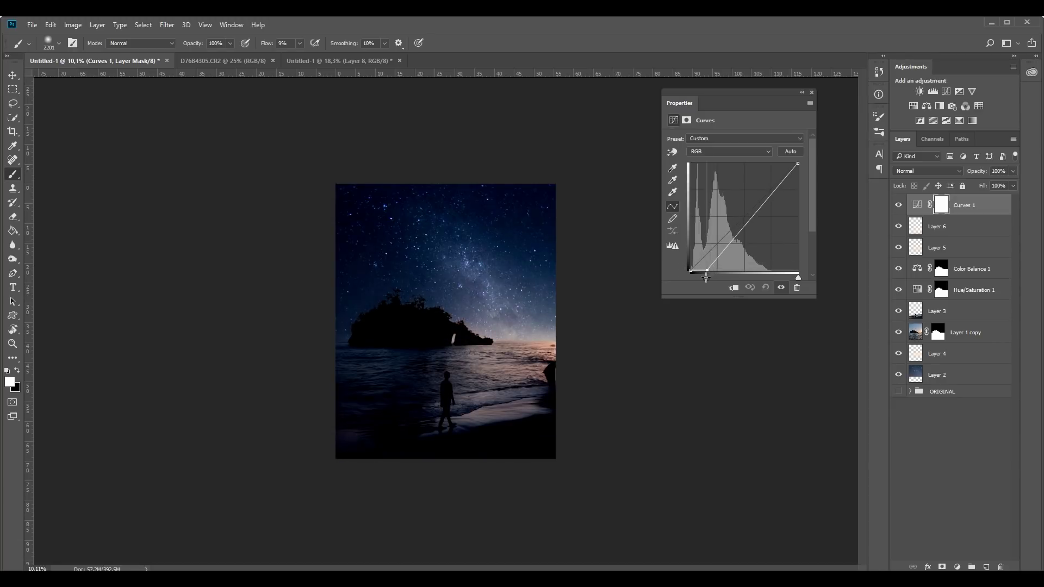
pyautogui.moveTo(711, 275); pyautogui.dragTo(690, 272)
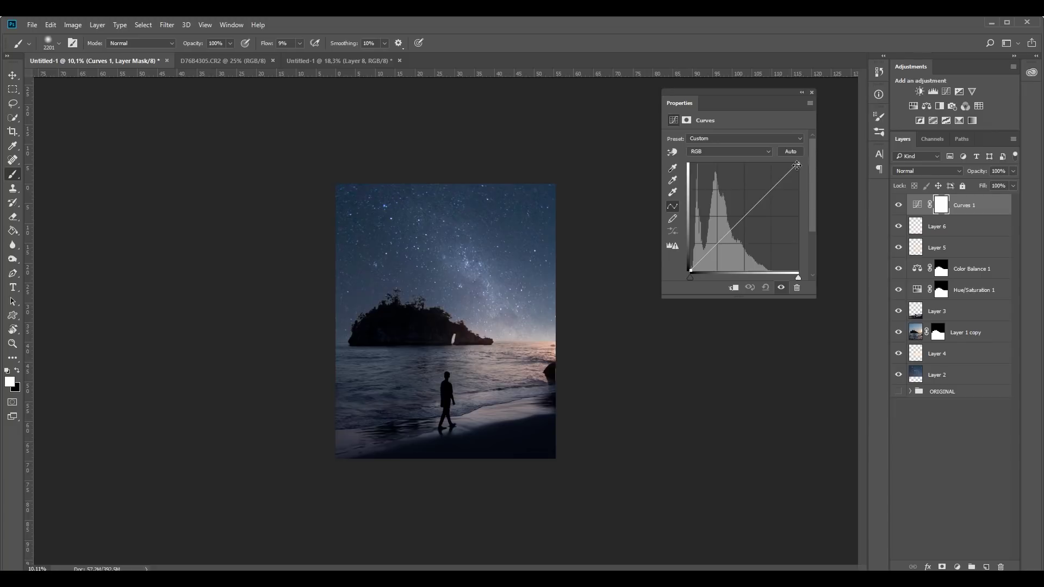
pyautogui.moveTo(798, 164); pyautogui.dragTo(774, 156)
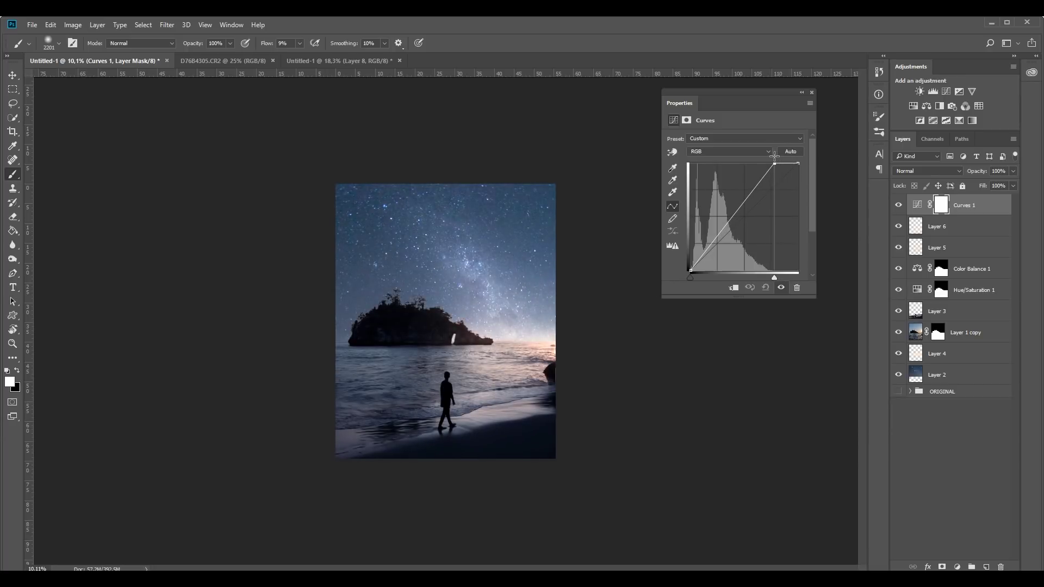
pyautogui.moveTo(774, 157); pyautogui.dragTo(798, 160)
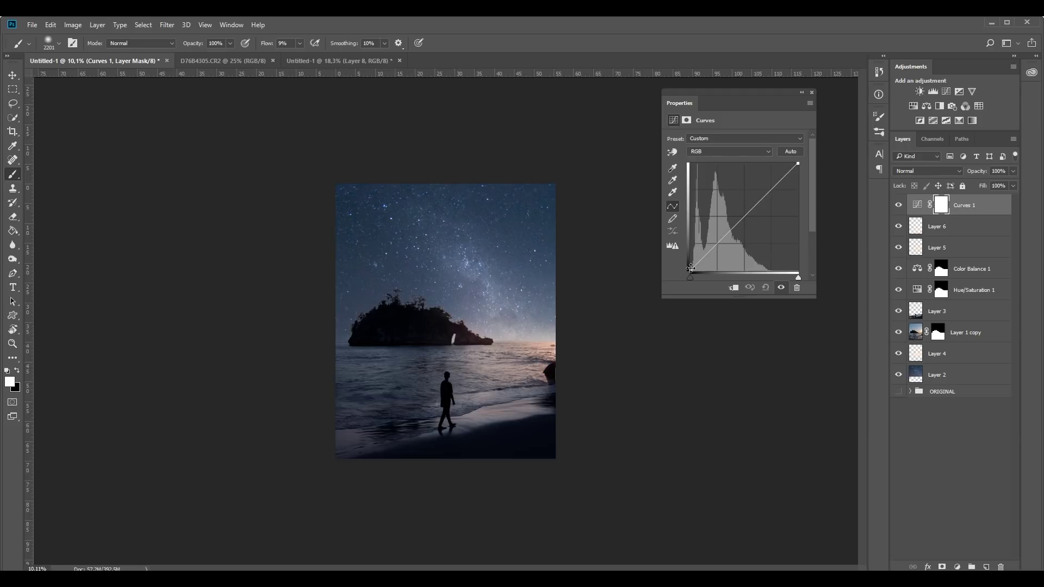
# Raise the RGB curve's black point slightly, anchor its midpoint and pull the white point a little inward.
pyautogui.moveTo(690, 271); pyautogui.dragTo(690, 269)
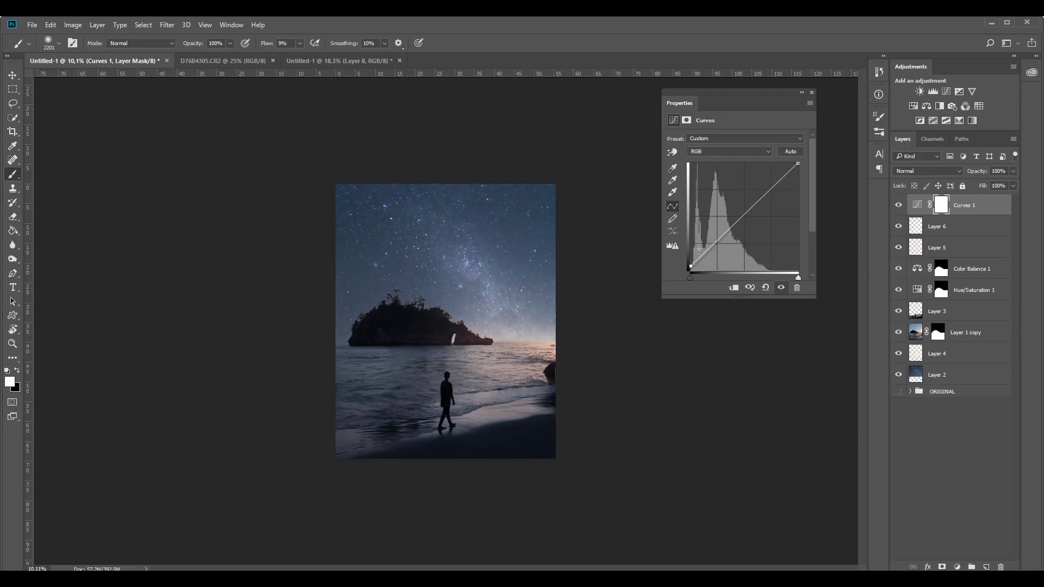
pyautogui.click(743, 219)
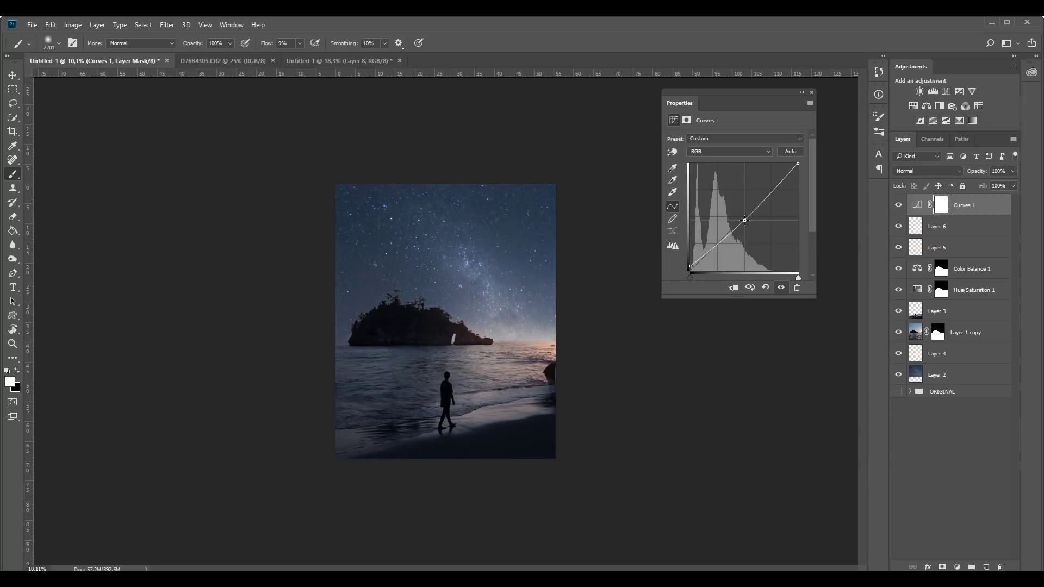
pyautogui.moveTo(798, 163); pyautogui.dragTo(783, 159)
pyautogui.click(802, 93)
# Compare the image with and without the Curves layer and lower that layer's fill to 76%.
pyautogui.click(899, 205)
pyautogui.click(898, 205)
pyautogui.click(898, 205)
pyautogui.click(898, 205)
pyautogui.click(898, 205)
pyautogui.click(898, 205)
pyautogui.click(1013, 186)
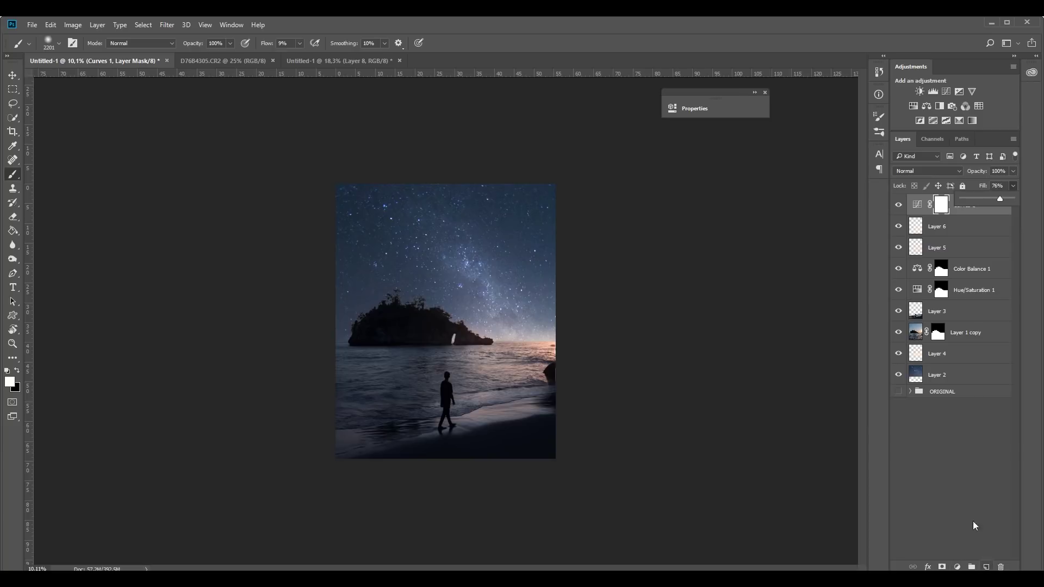
# Add a Gradient Map adjustment layer on top and load the Violet, Orange gradient preset.
pyautogui.click(973, 121)
pyautogui.moveTo(597, 105); pyautogui.dragTo(730, 124)
pyautogui.click(723, 136)
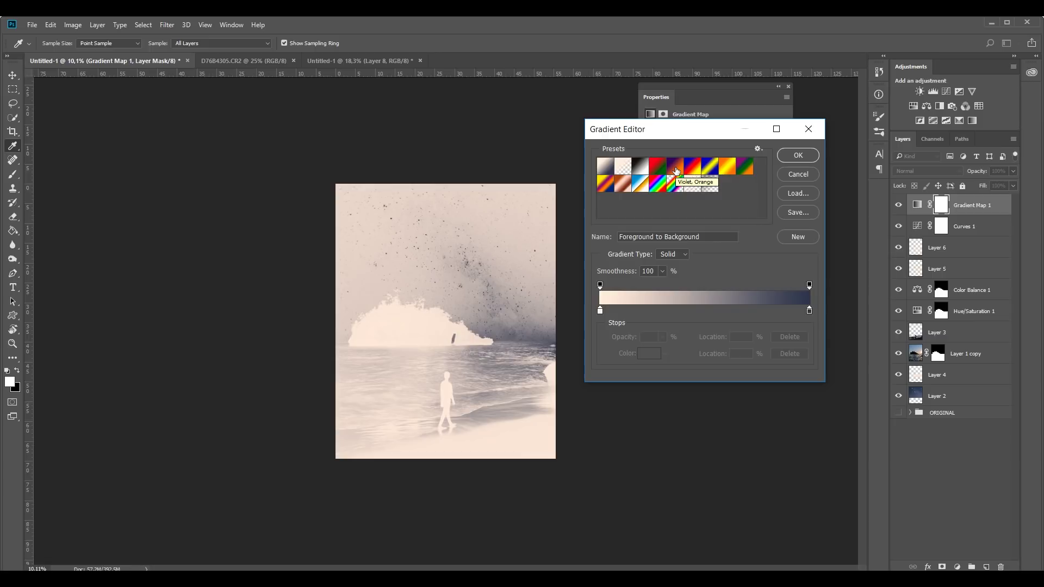
pyautogui.click(676, 167)
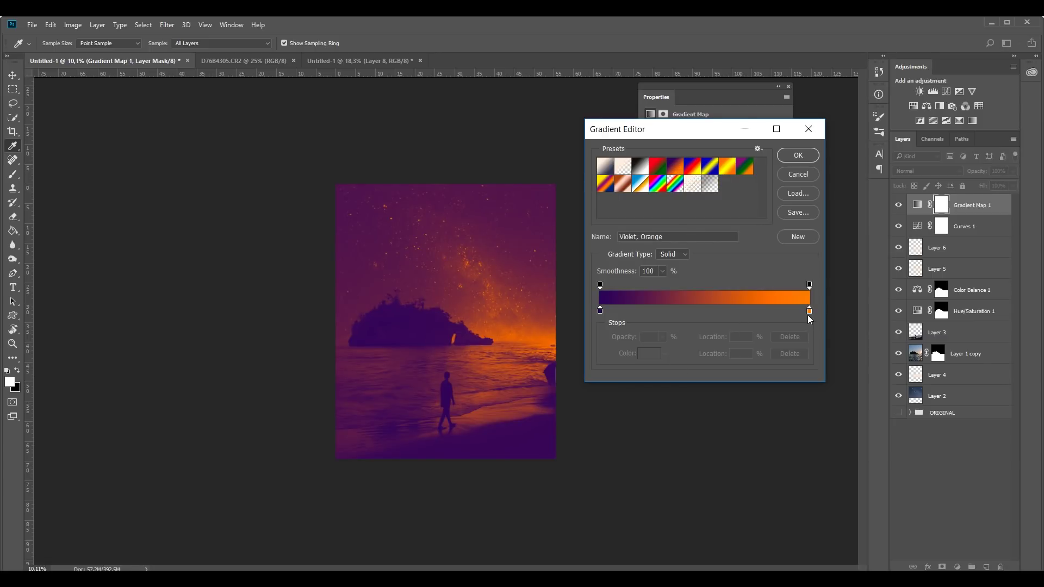
# Recolor the gradient's orange end stop to pale peach, hex ffead6.
pyautogui.doubleClick(810, 311)
pyautogui.click(651, 176)
pyautogui.click(624, 166)
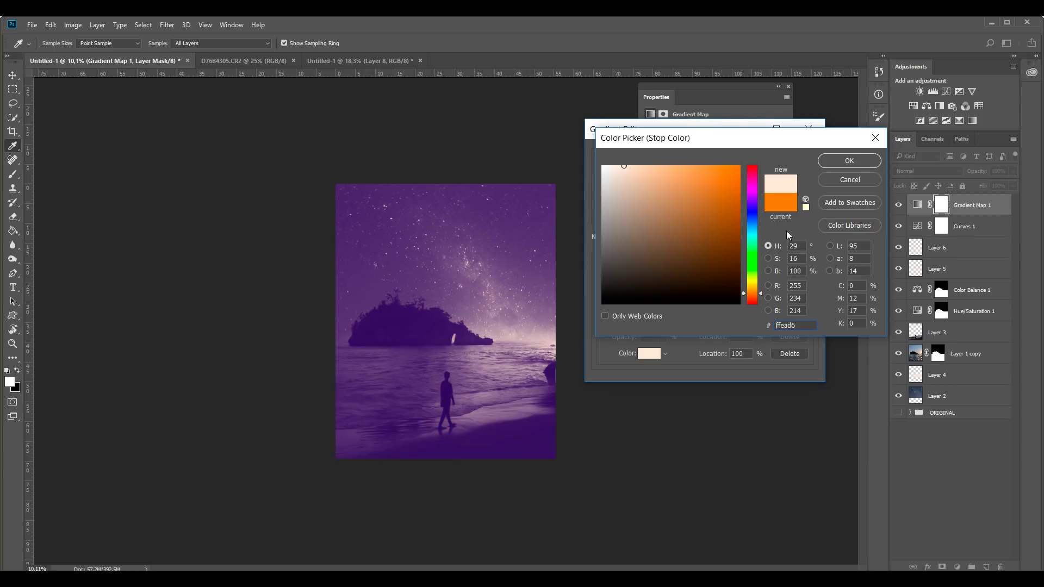
pyautogui.click(826, 160)
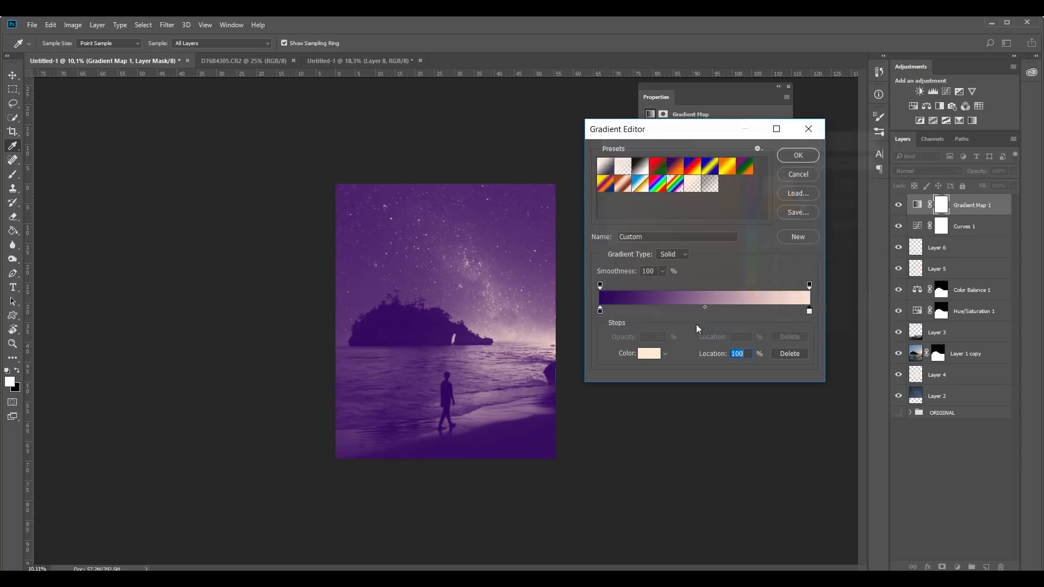
# Recolor the gradient's violet start stop to a very dark navy blue and accept the gradient.
pyautogui.doubleClick(600, 311)
pyautogui.click(749, 218)
pyautogui.click(739, 264)
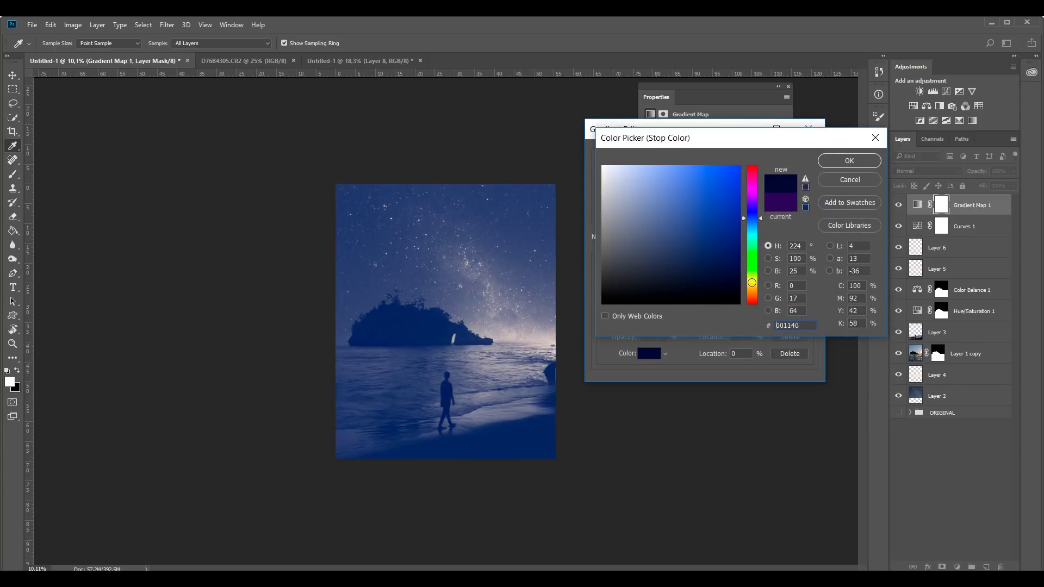
pyautogui.click(847, 161)
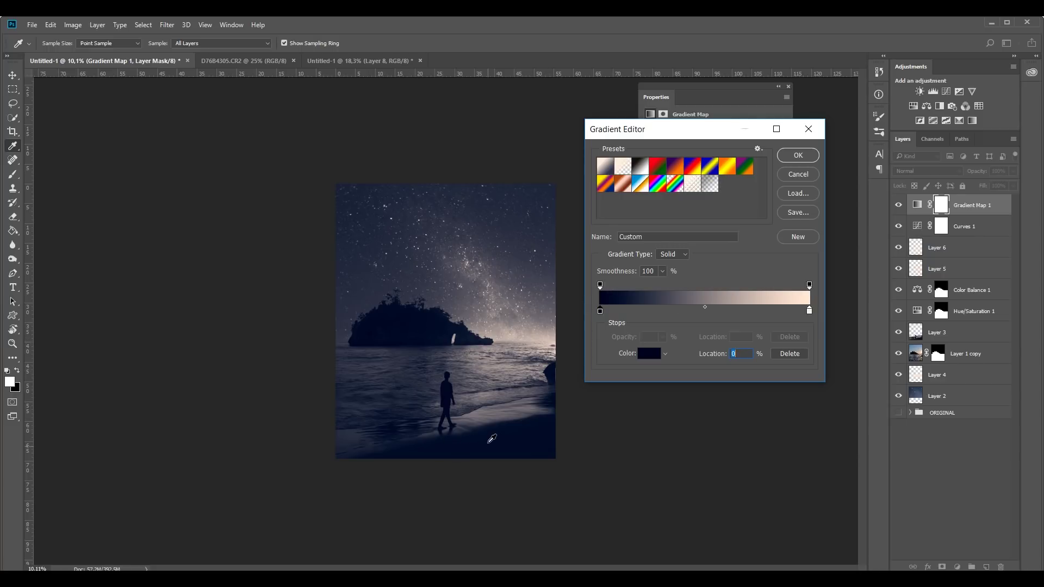
pyautogui.click(798, 155)
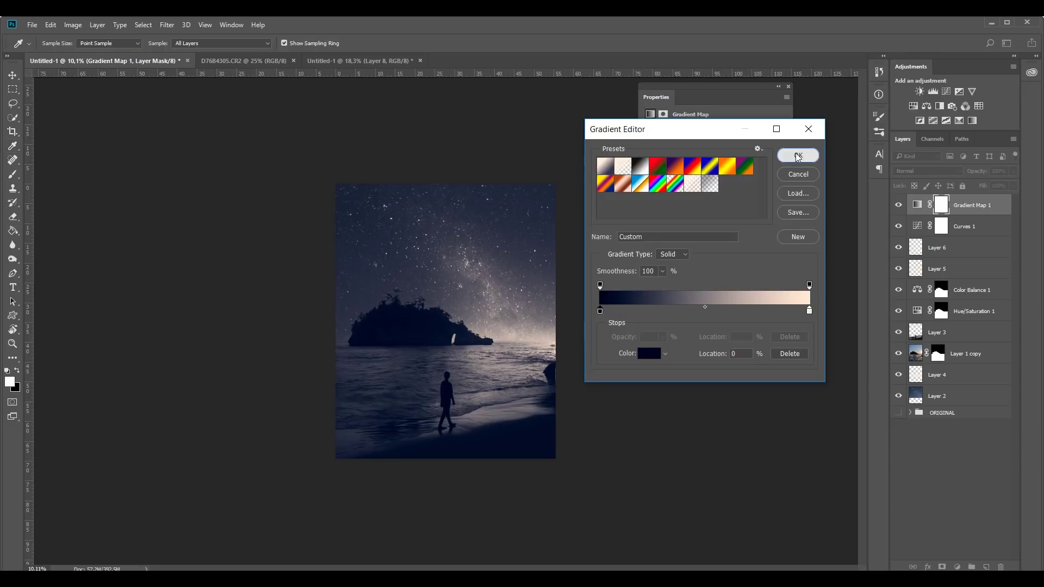
# Lower the Gradient Map layer's fill to 10%.
pyautogui.click(778, 89)
pyautogui.click(1012, 187)
pyautogui.moveTo(970, 198); pyautogui.dragTo(967, 198)
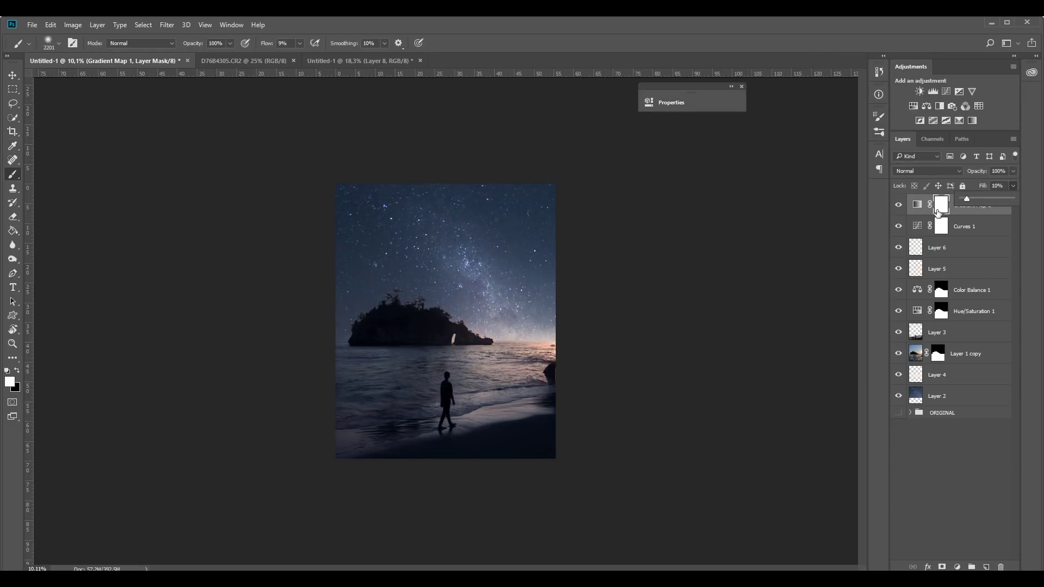
# Compare the whole image with and without the Gradient Map layer to examine its color toning.
pyautogui.click(899, 206)
pyautogui.click(899, 205)
pyautogui.click(899, 205)
pyautogui.click(899, 205)
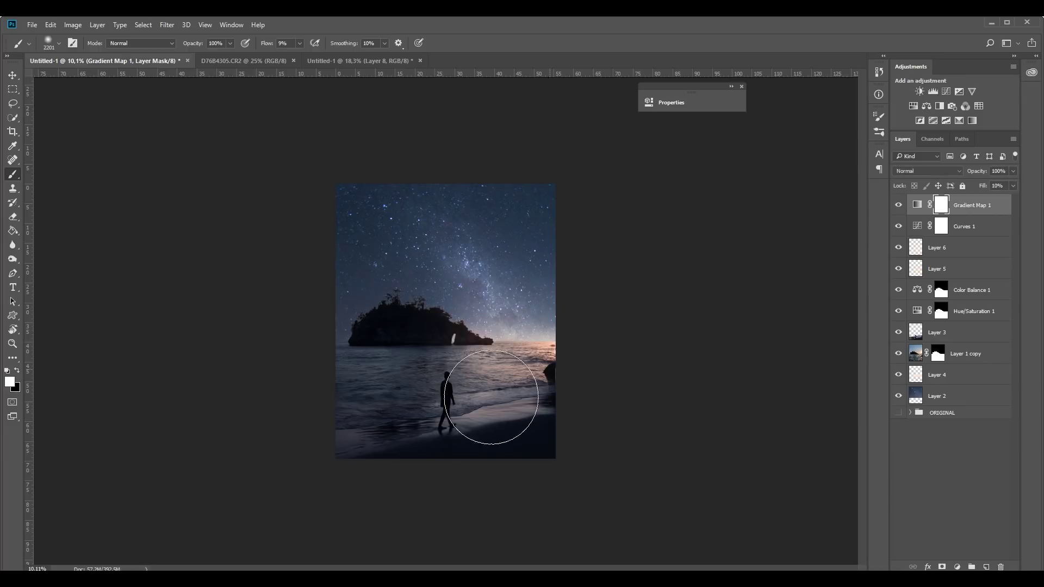
pyautogui.scroll(2, 496, 396)
pyautogui.click(899, 205)
pyautogui.click(899, 206)
pyautogui.click(899, 206)
pyautogui.click(899, 205)
pyautogui.click(899, 206)
pyautogui.click(899, 205)
pyautogui.click(899, 206)
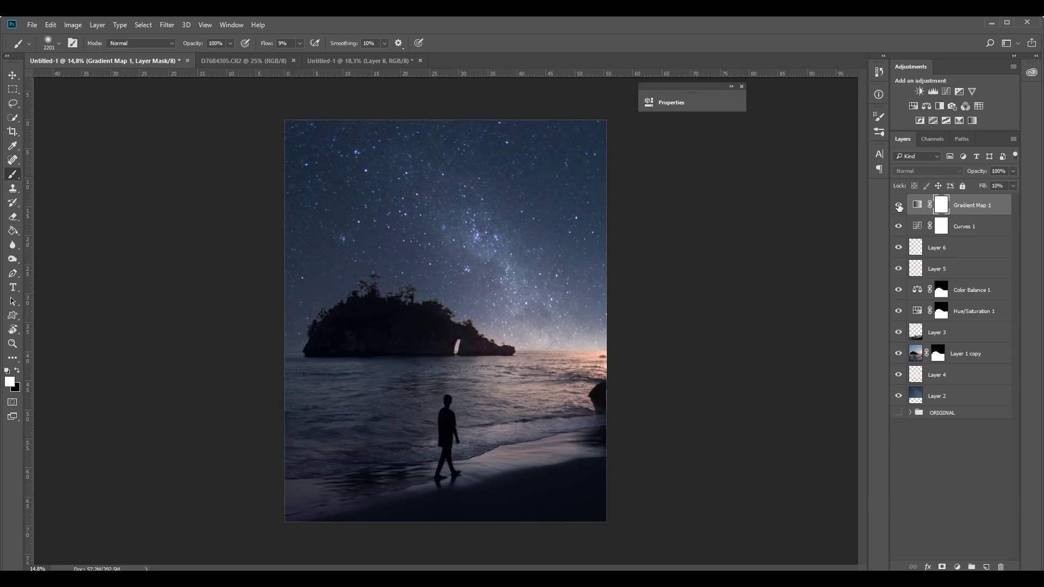
pyautogui.click(899, 205)
pyautogui.click(899, 206)
pyautogui.scroll(-2, 526, 287)
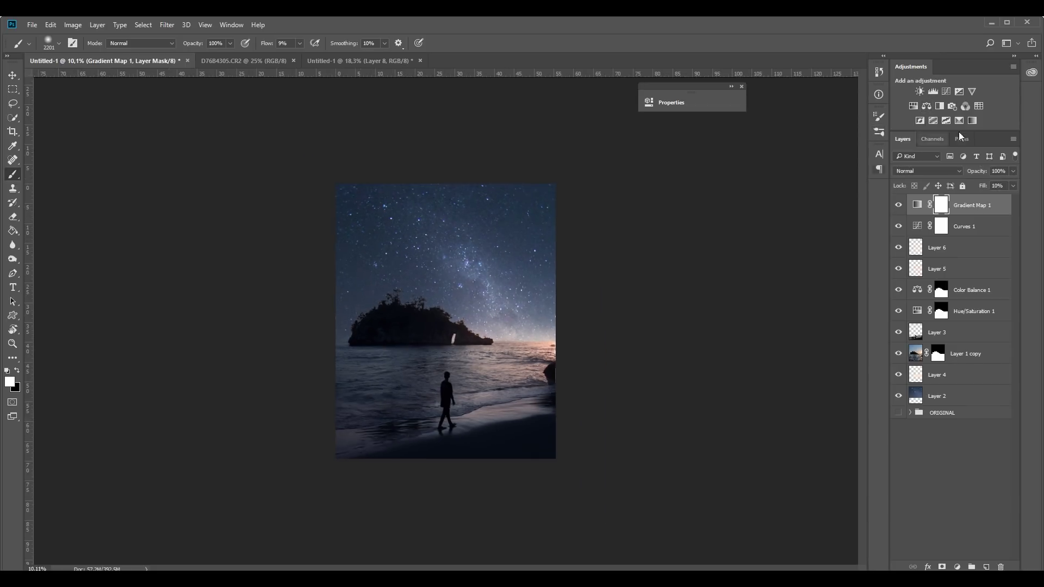
# Add a Color Balance layer with midtones Magenta-Green -2 and Yellow-Blue -5, plus slight red shifts in the midtones and a second tonal range.
pyautogui.click(926, 106)
pyautogui.moveTo(556, 99); pyautogui.dragTo(711, 104)
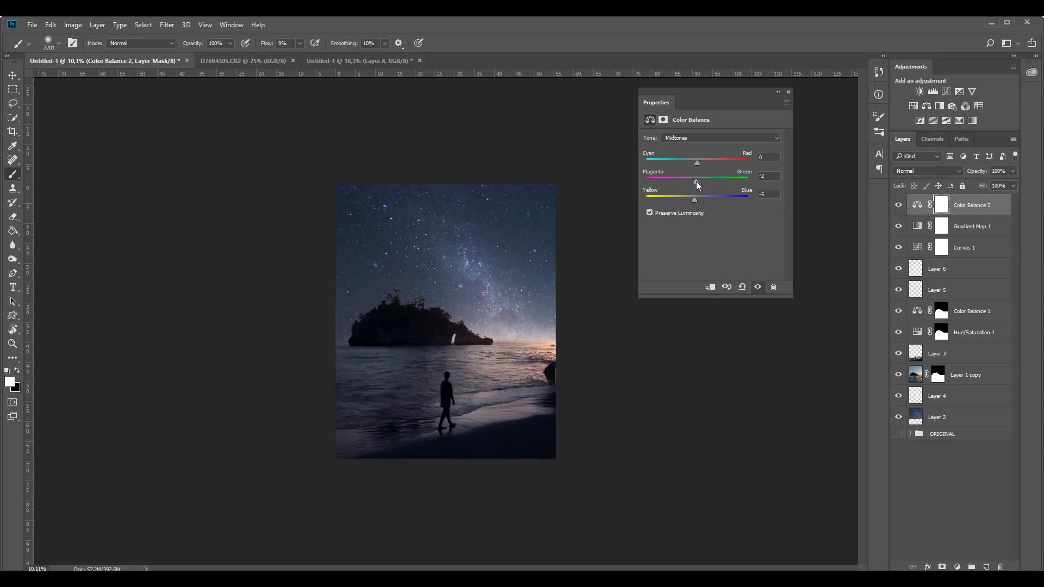
pyautogui.moveTo(698, 163); pyautogui.dragTo(700, 165)
pyautogui.click(698, 138)
pyautogui.click(699, 161)
pyautogui.moveTo(698, 163); pyautogui.dragTo(701, 164)
pyautogui.click(779, 91)
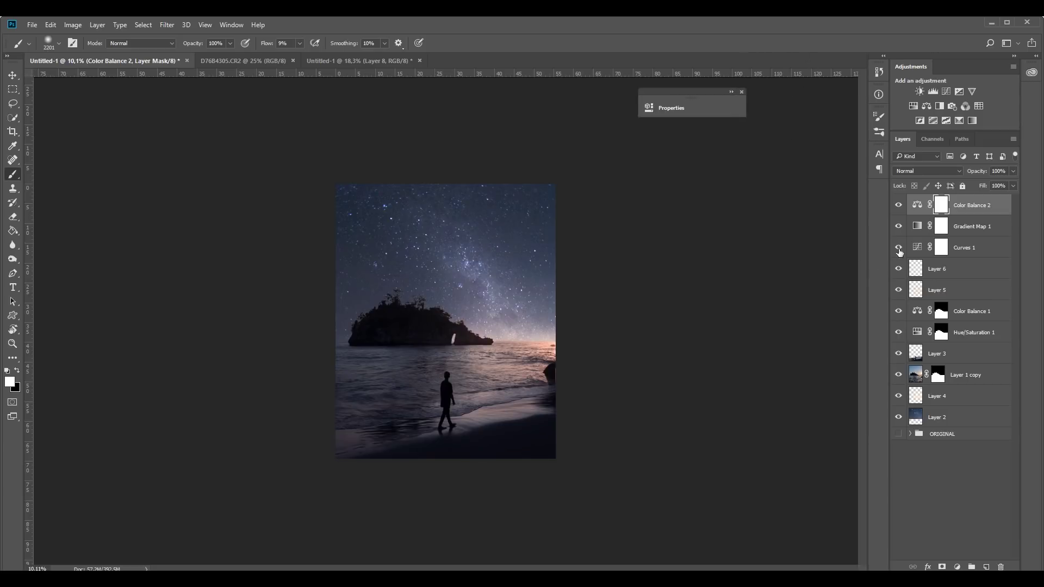
# Compare the image with and without the new Color Balance layer and adjust that layer's fill.
pyautogui.click(899, 205)
pyautogui.click(899, 206)
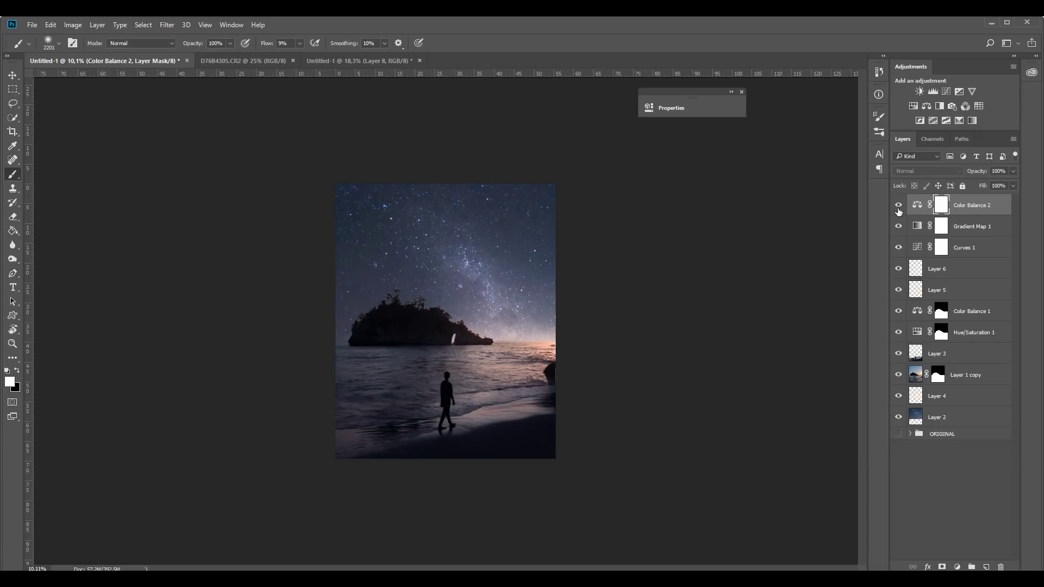
pyautogui.click(1012, 187)
# Add a Brightness/Contrast adjustment layer with brightness -32 and contrast 30.
pyautogui.click(921, 94)
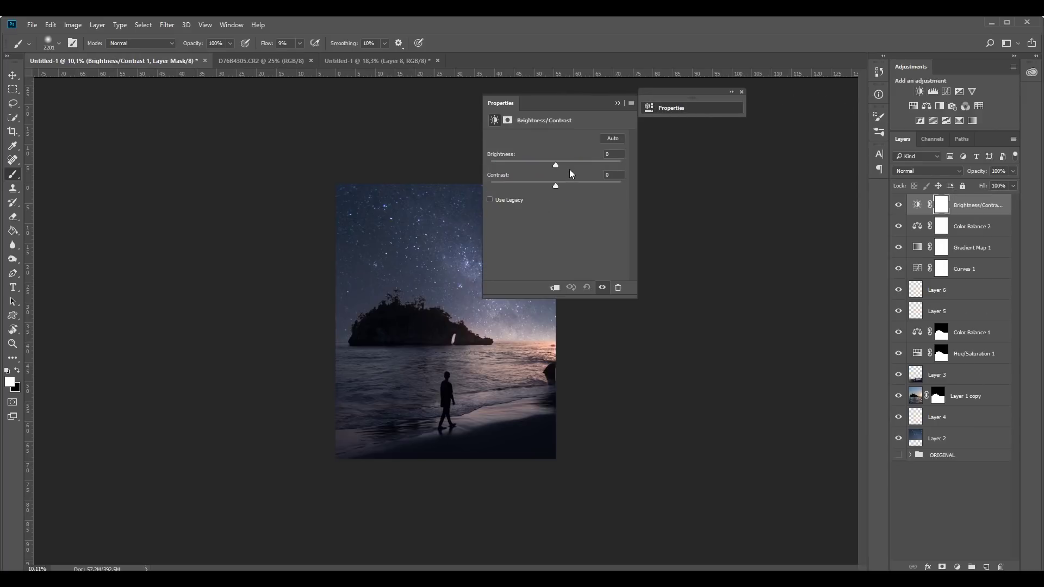
pyautogui.moveTo(561, 105); pyautogui.dragTo(696, 117)
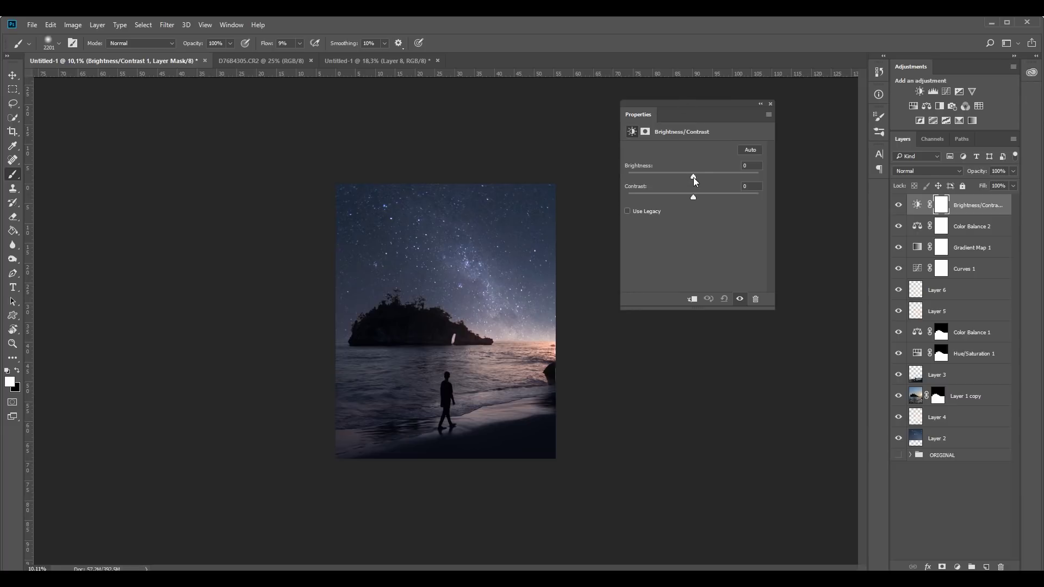
pyautogui.moveTo(693, 176); pyautogui.dragTo(717, 195)
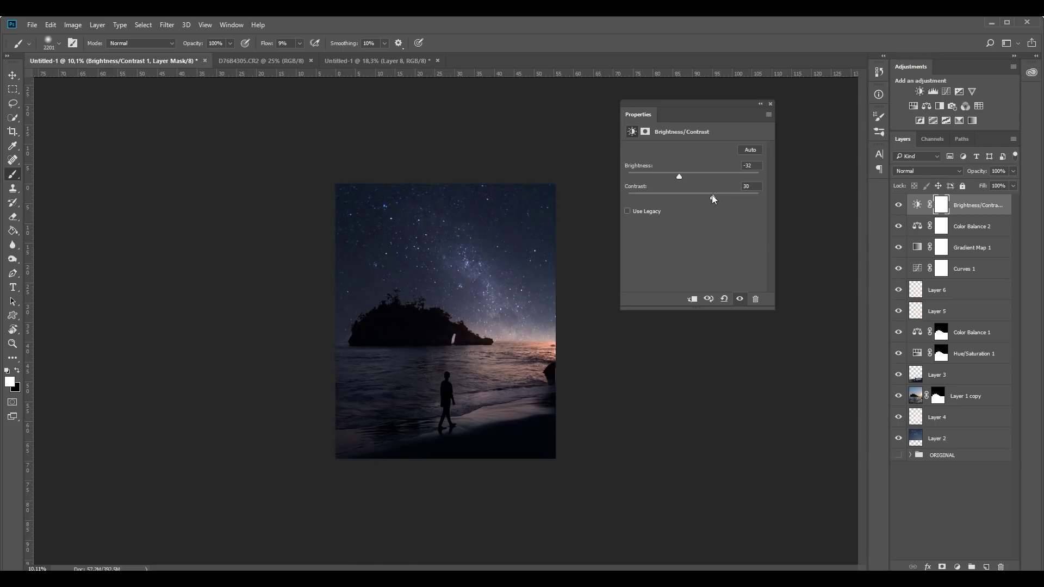
pyautogui.click(761, 103)
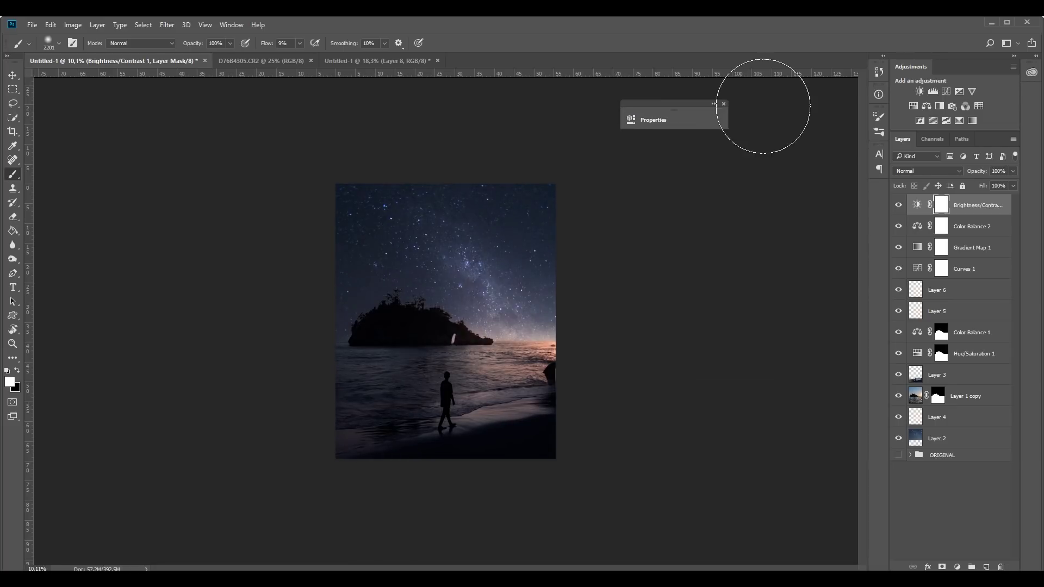
# Fill the Brightness/Contrast layer's mask with black using the Paint Bucket tool.
pyautogui.click(13, 230)
pyautogui.press('x')
pyautogui.click(440, 430)
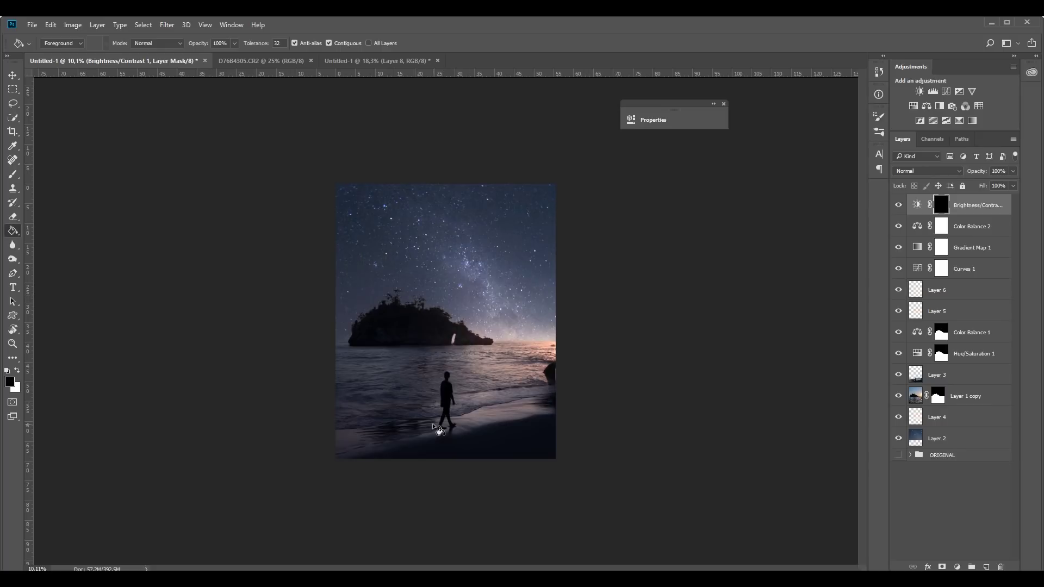
# Paint white on the Brightness/Contrast mask with a large soft brush at 35% flow to darken the outer areas, and lower the layer's fill to 60%.
pyautogui.click(13, 174)
pyautogui.press('x')
pyautogui.press(']')
pyautogui.press(']')
pyautogui.press(']')
pyautogui.click(299, 43)
pyautogui.moveTo(299, 57); pyautogui.dragTo(314, 59)
pyautogui.moveTo(443, 258)
pyautogui.mouseDown()
pyautogui.moveTo(506, 228)
pyautogui.moveTo(551, 186)
pyautogui.mouseUp()
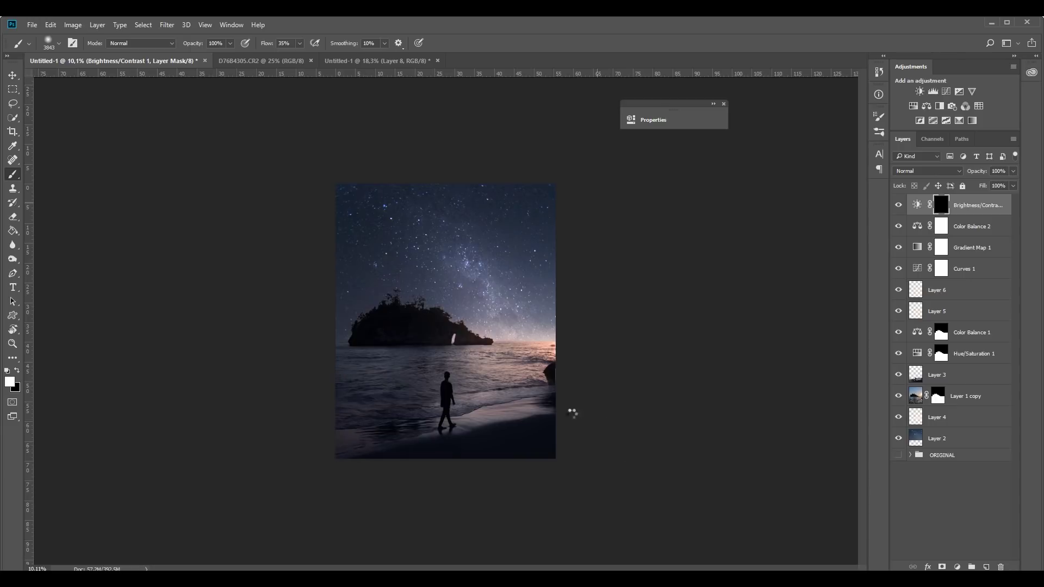
pyautogui.moveTo(452, 345)
pyautogui.mouseDown()
pyautogui.moveTo(435, 345)
pyautogui.moveTo(508, 240)
pyautogui.mouseUp()
pyautogui.click(1013, 186)
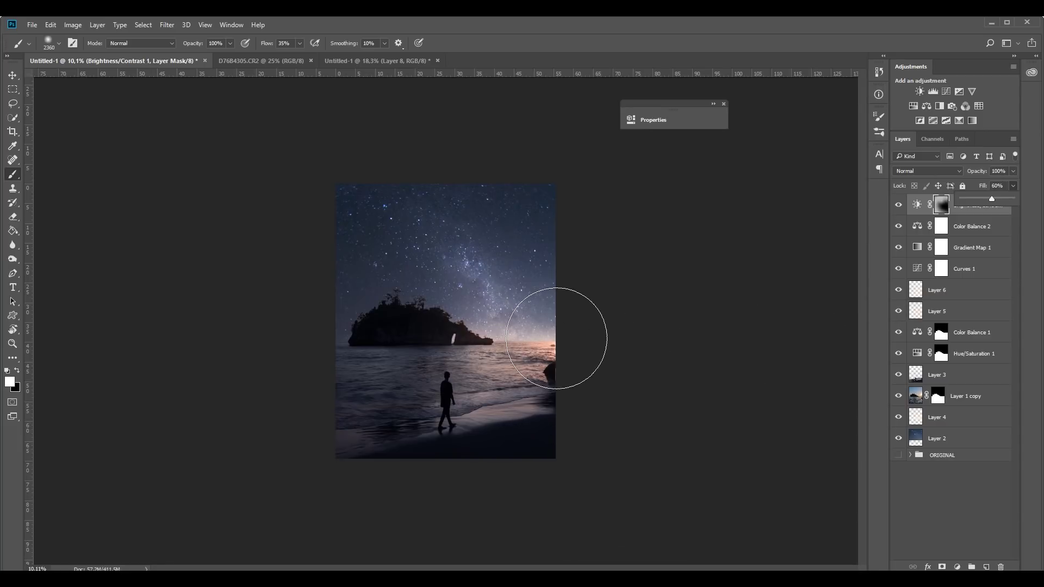
# Add a new layer on top and paint a soft cream glow over the horizon, sea and shoreline with a soft brush at 3% flow.
pyautogui.click(986, 568)
pyautogui.click(986, 568)
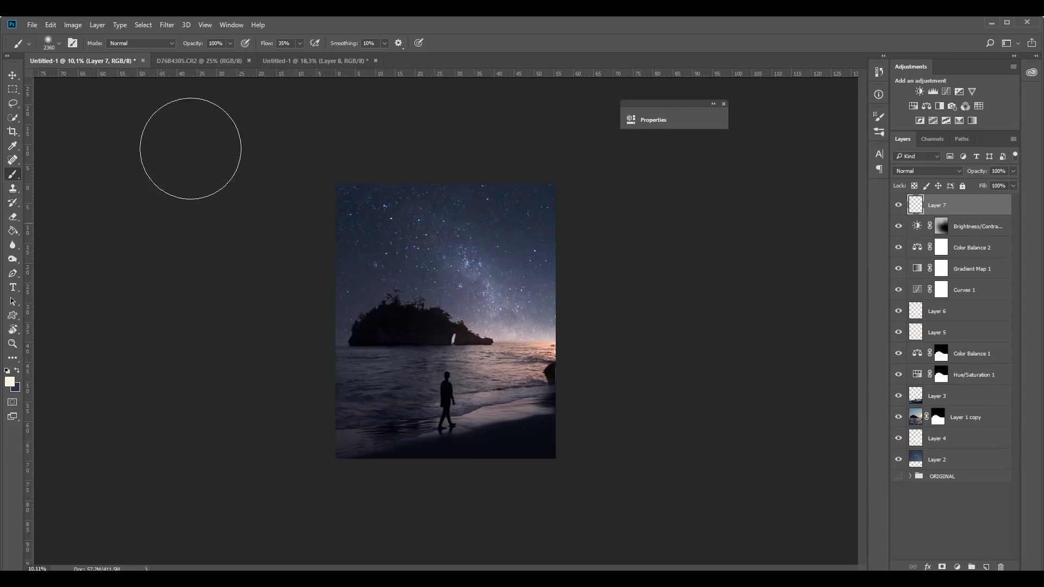
pyautogui.click(298, 45)
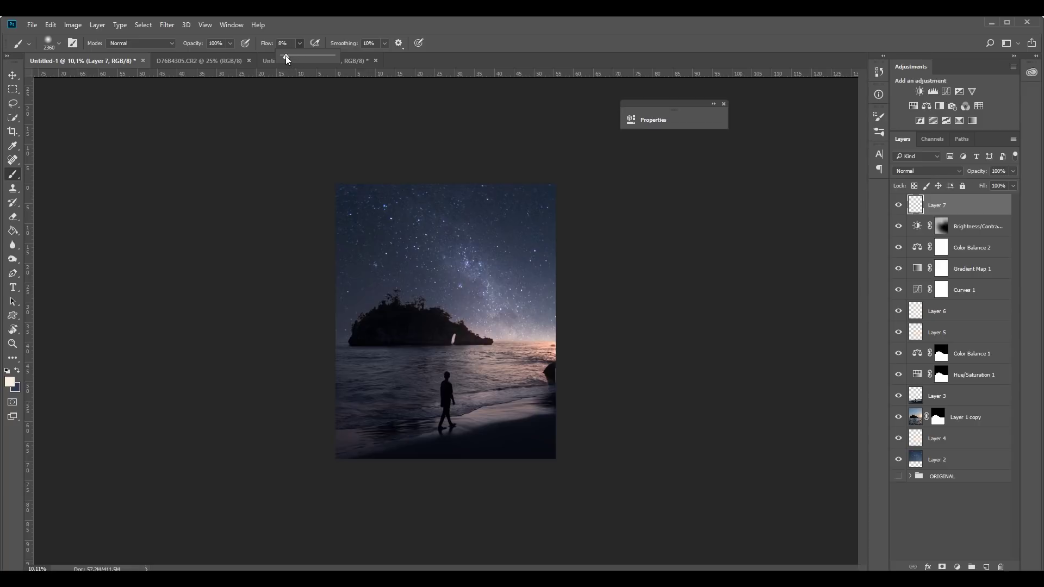
pyautogui.moveTo(482, 412); pyautogui.dragTo(435, 405)
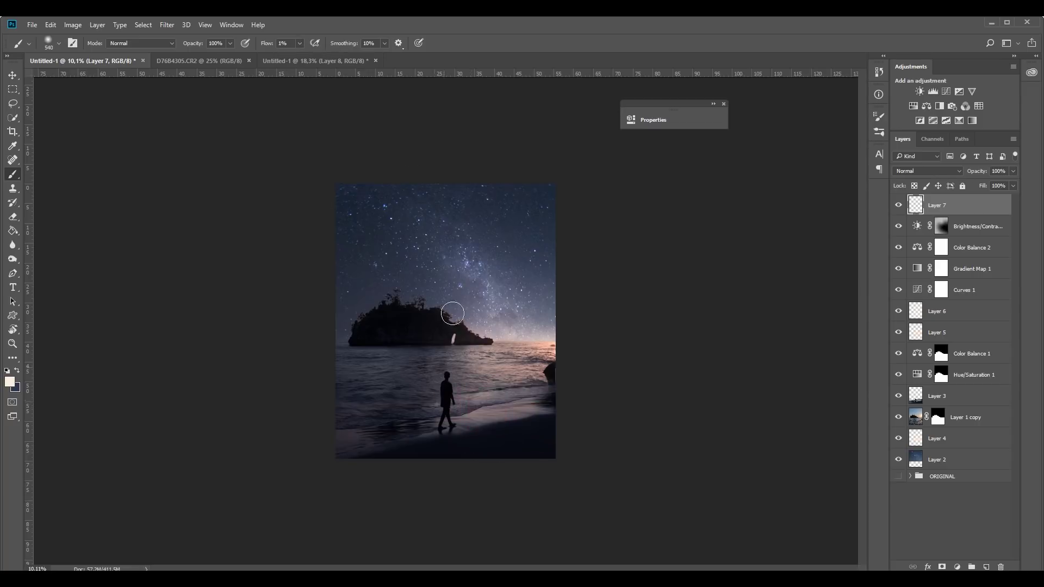
pyautogui.click(299, 43)
pyautogui.click(301, 54)
pyautogui.scroll(3, 446, 326)
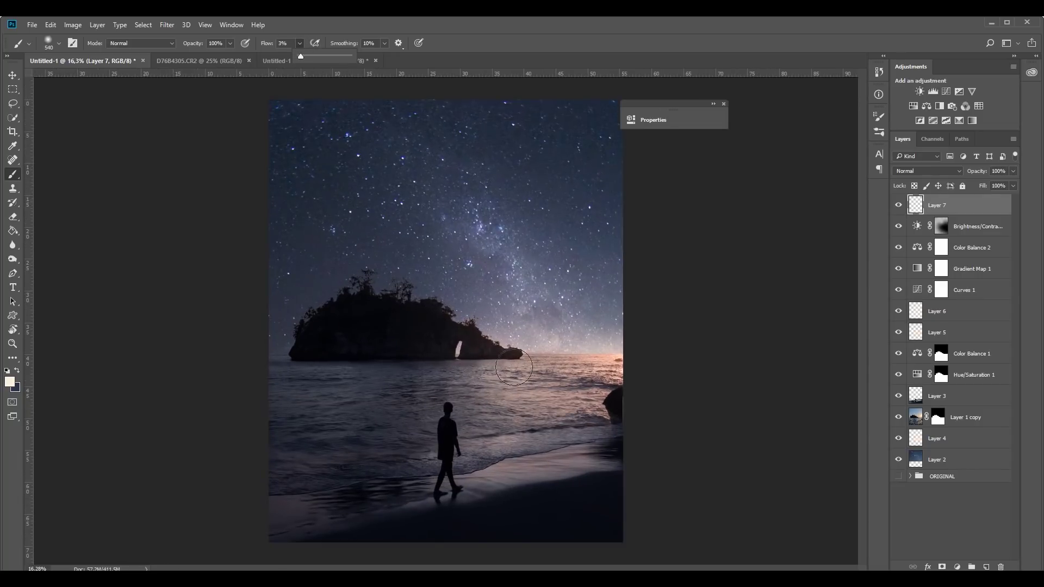
pyautogui.click(514, 367)
pyautogui.moveTo(511, 359); pyautogui.dragTo(769, 363)
pyautogui.moveTo(549, 359); pyautogui.dragTo(561, 360)
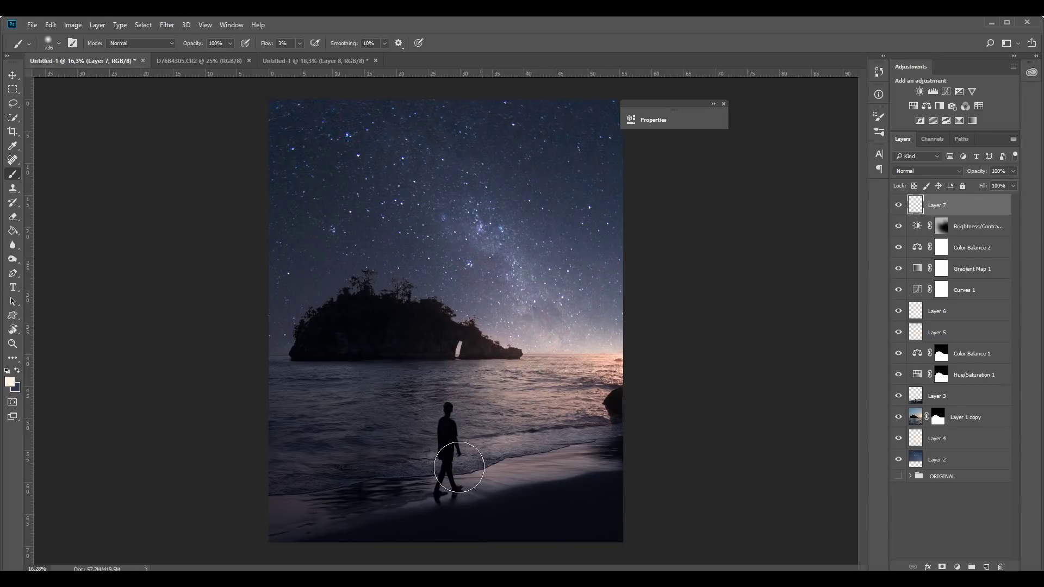
pyautogui.moveTo(538, 445); pyautogui.dragTo(560, 445)
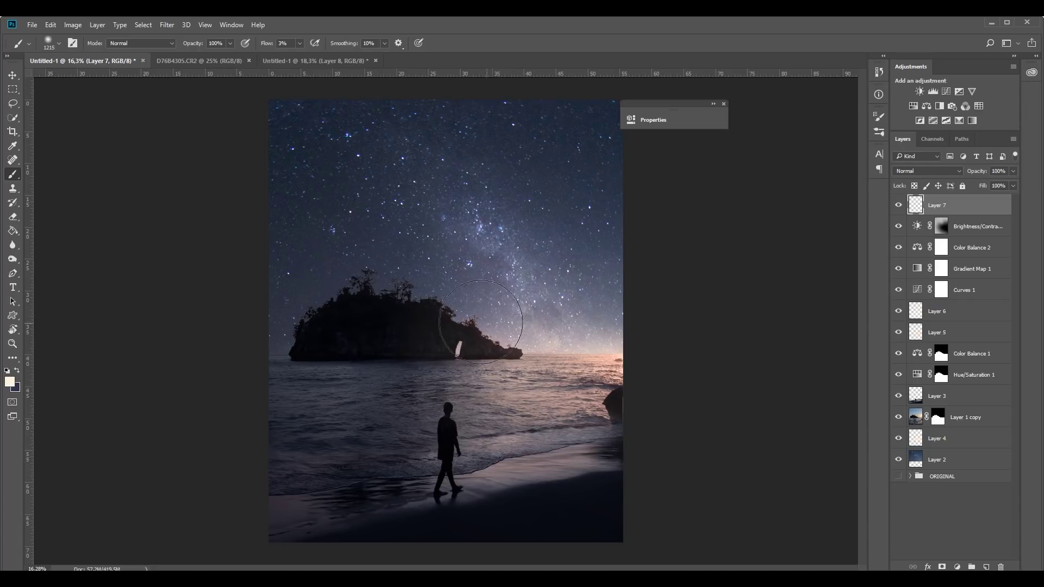
pyautogui.moveTo(574, 380); pyautogui.dragTo(595, 381)
pyautogui.scroll(-4, 595, 381)
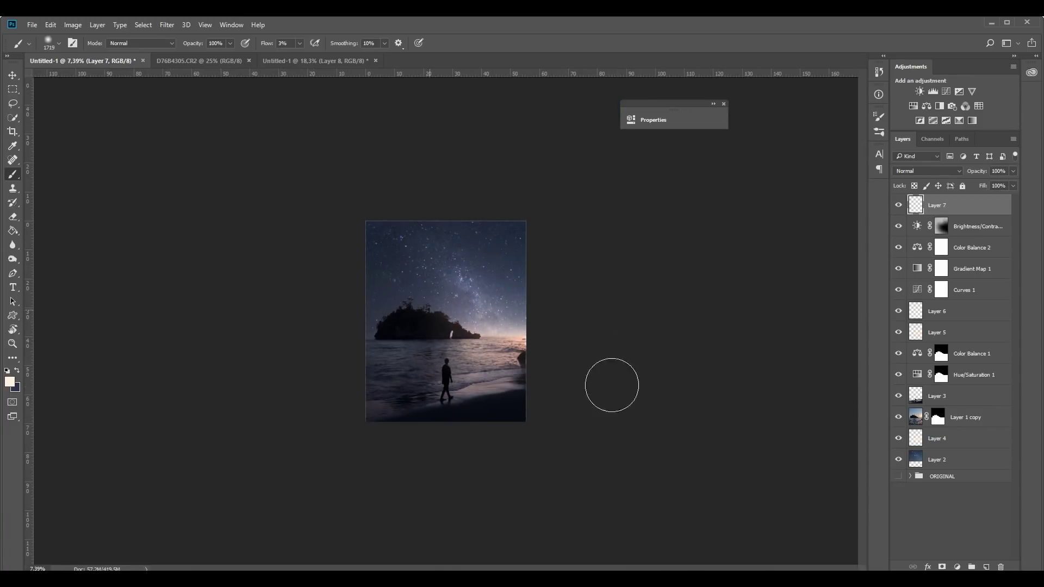
pyautogui.moveTo(491, 349); pyautogui.dragTo(502, 263)
# Sample dark blue tones from the image and paint faint haze over the water, island and sky with a large soft brush at 3% flow.
pyautogui.keyDown('alt'); pyautogui.click(510, 256); pyautogui.keyUp('alt')
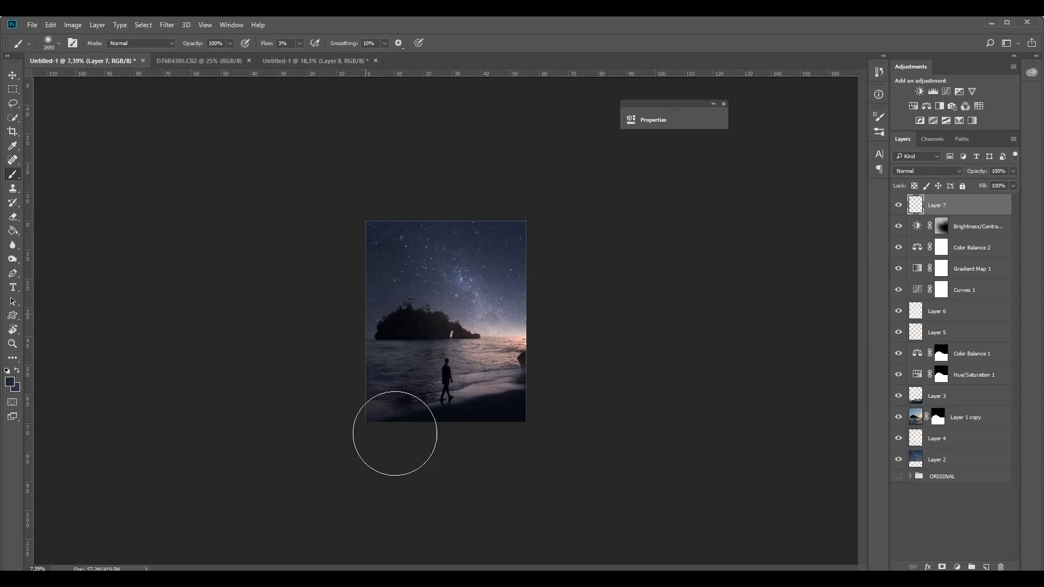
pyautogui.moveTo(409, 365); pyautogui.dragTo(381, 367)
pyautogui.keyDown('alt'); pyautogui.click(381, 410); pyautogui.keyUp('alt')
pyautogui.moveTo(394, 283); pyautogui.dragTo(419, 277)
pyautogui.moveTo(551, 292); pyautogui.dragTo(505, 304)
# Compare the image with and without the painted glow layer and lower that layer's fill to 61%.
pyautogui.click(899, 206)
pyautogui.click(899, 205)
pyautogui.click(899, 205)
pyautogui.click(899, 205)
pyautogui.click(1013, 185)
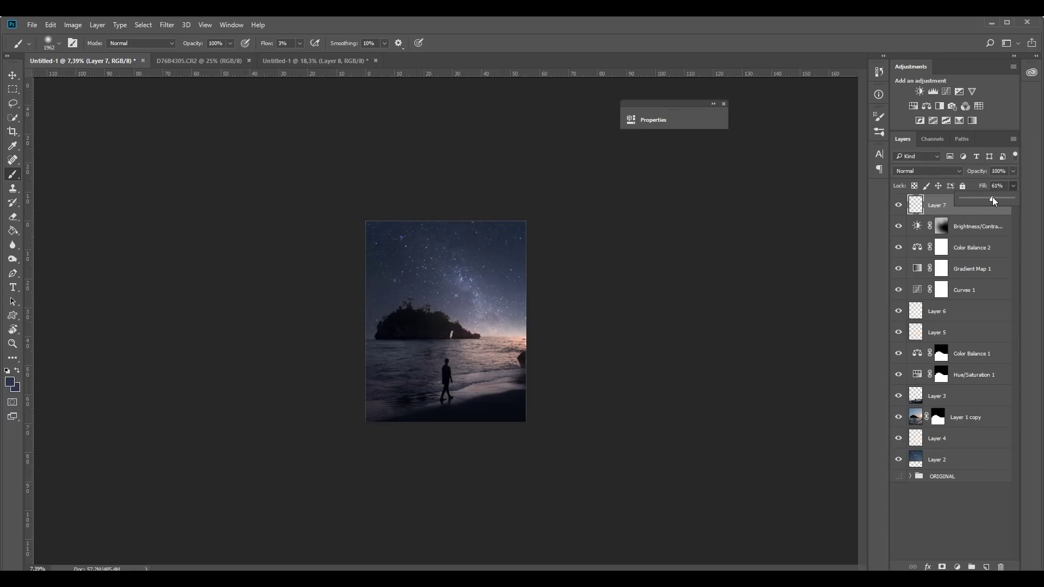
pyautogui.click(899, 205)
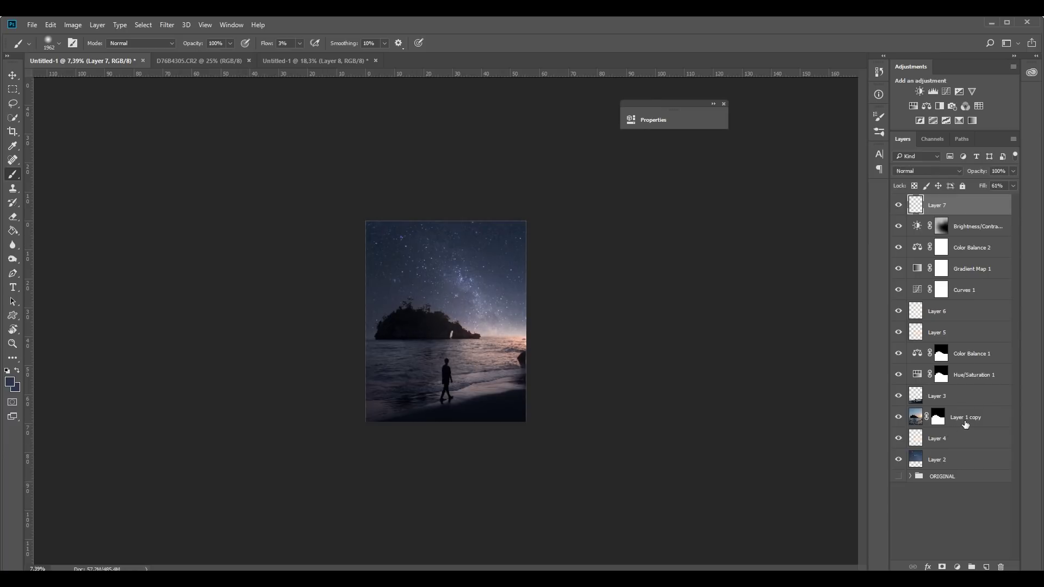
# Group all layers from the topmost glow layer down to Hue/Saturation 1.
pyautogui.keyDown('shift'); pyautogui.click(979, 380); pyautogui.keyUp('shift')
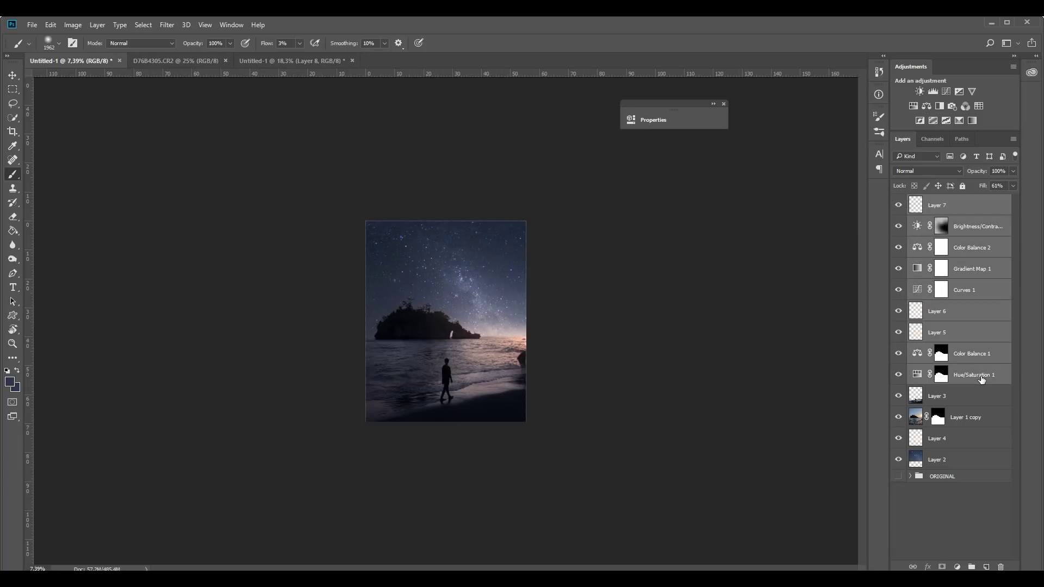
pyautogui.hotkey('ctrl', 'g')
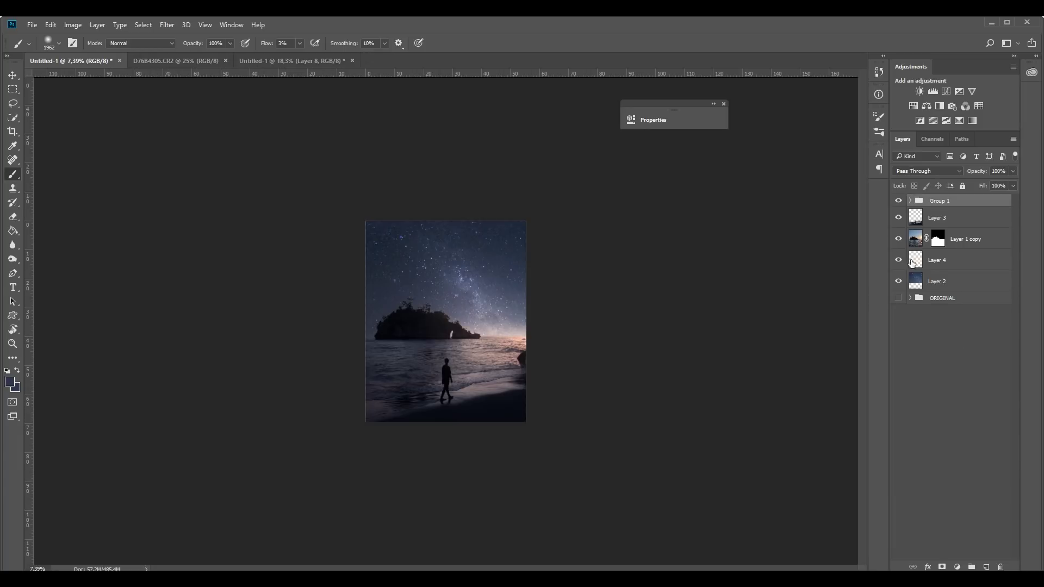
# Compare the composite with and without the grouped toning and glow layers, both as a whole and closer up.
pyautogui.click(899, 203)
pyautogui.click(900, 203)
pyautogui.click(900, 202)
pyautogui.click(899, 203)
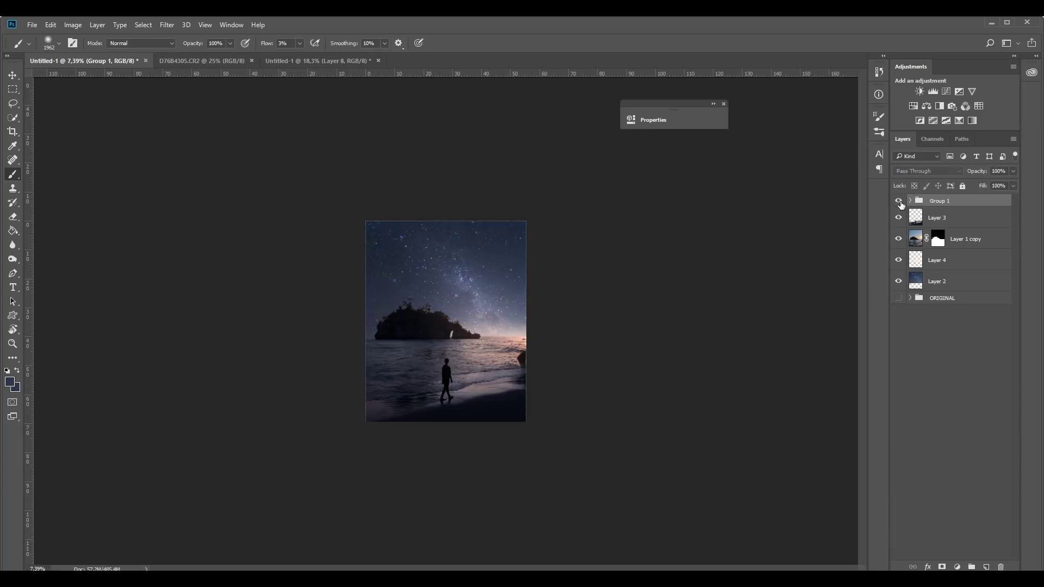
pyautogui.click(900, 201)
pyautogui.click(900, 201)
pyautogui.click(899, 201)
pyautogui.click(899, 202)
pyautogui.scroll(3, 428, 427)
pyautogui.scroll(3, 429, 427)
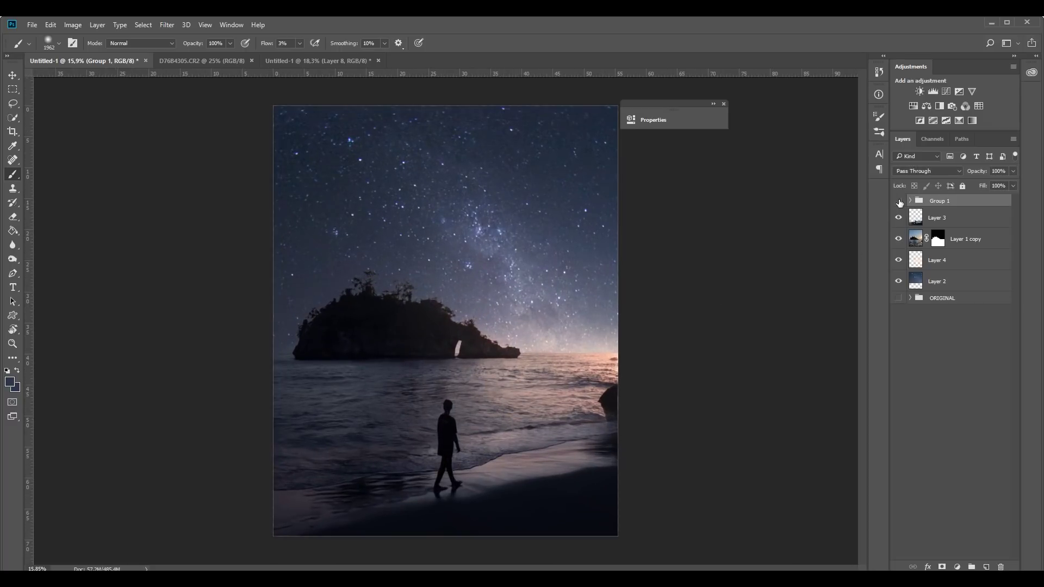
pyautogui.click(899, 202)
pyautogui.scroll(-1, 484, 329)
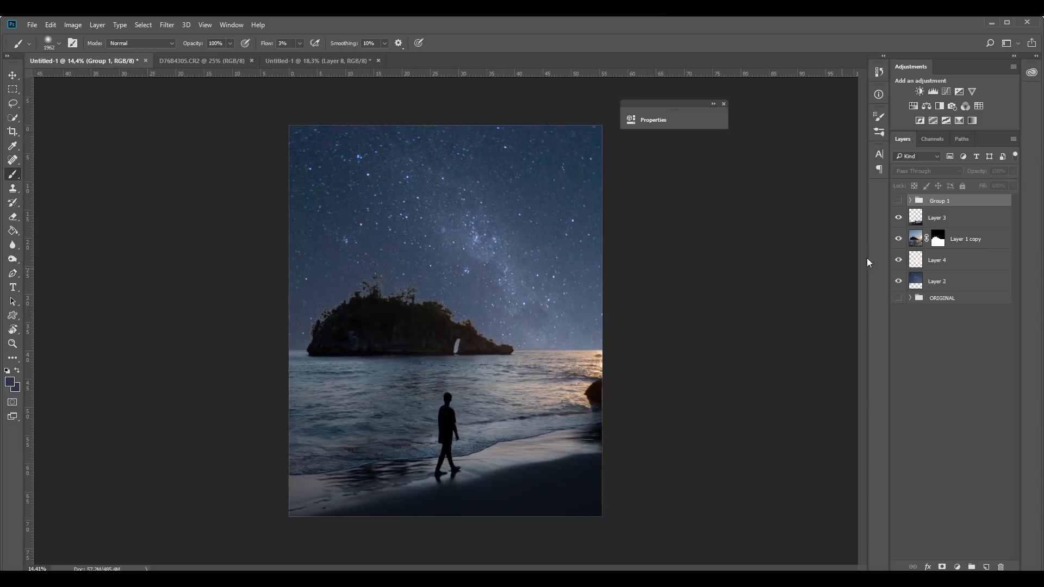
pyautogui.click(900, 201)
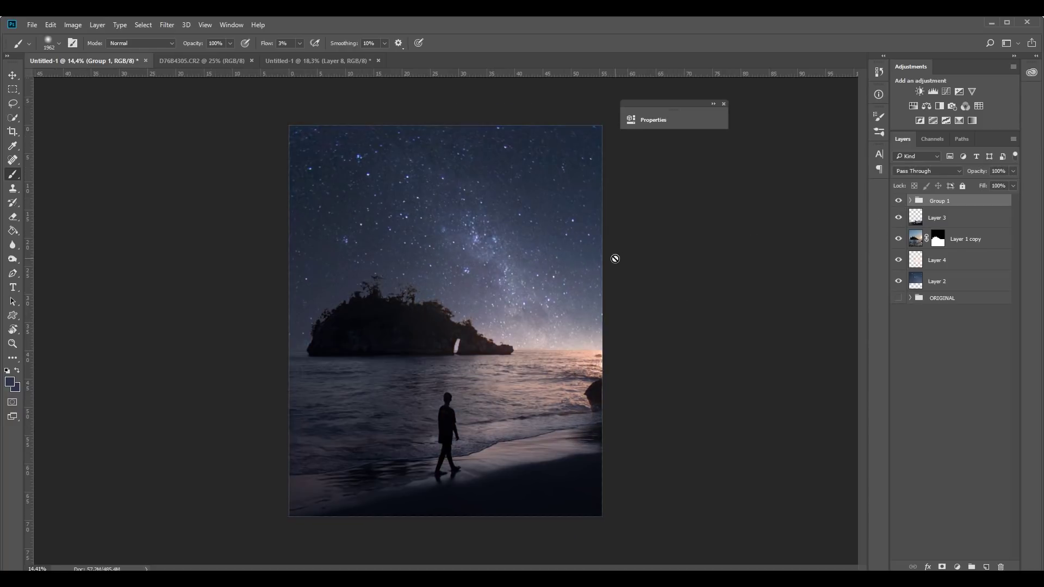